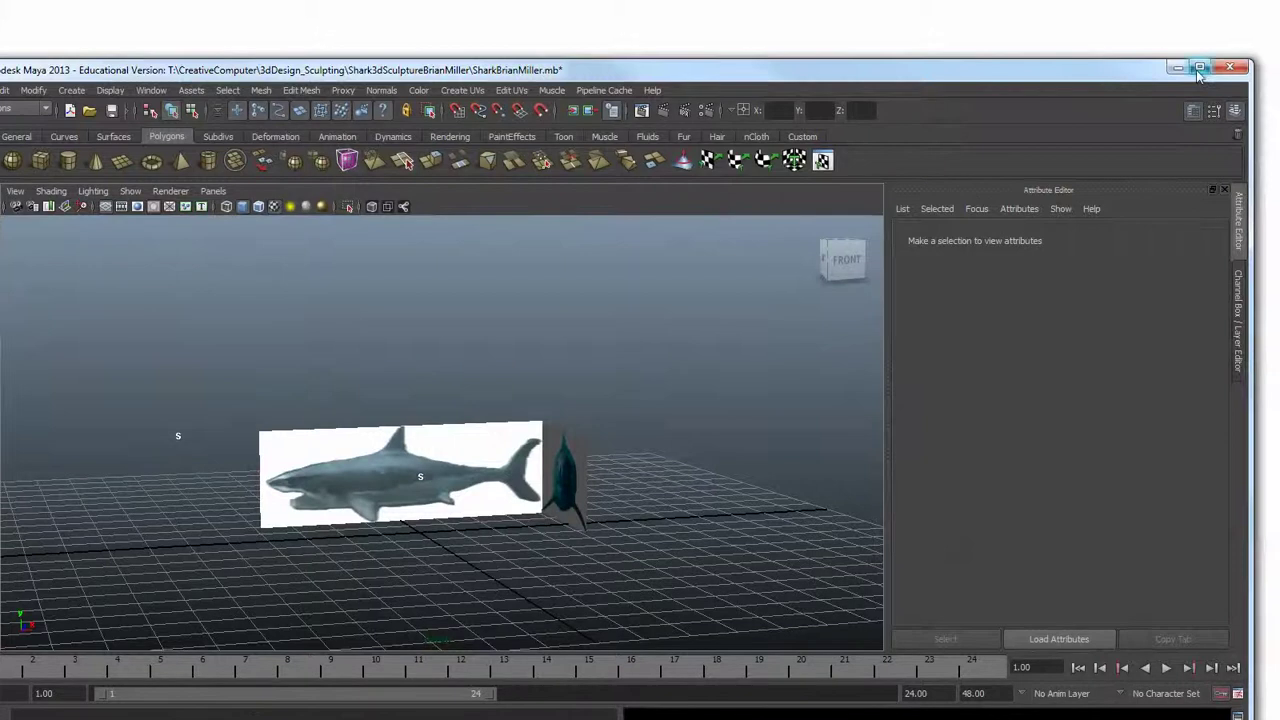
# Maximize the program window and look over the display options for the interface elements
pyautogui.click(1199, 67)
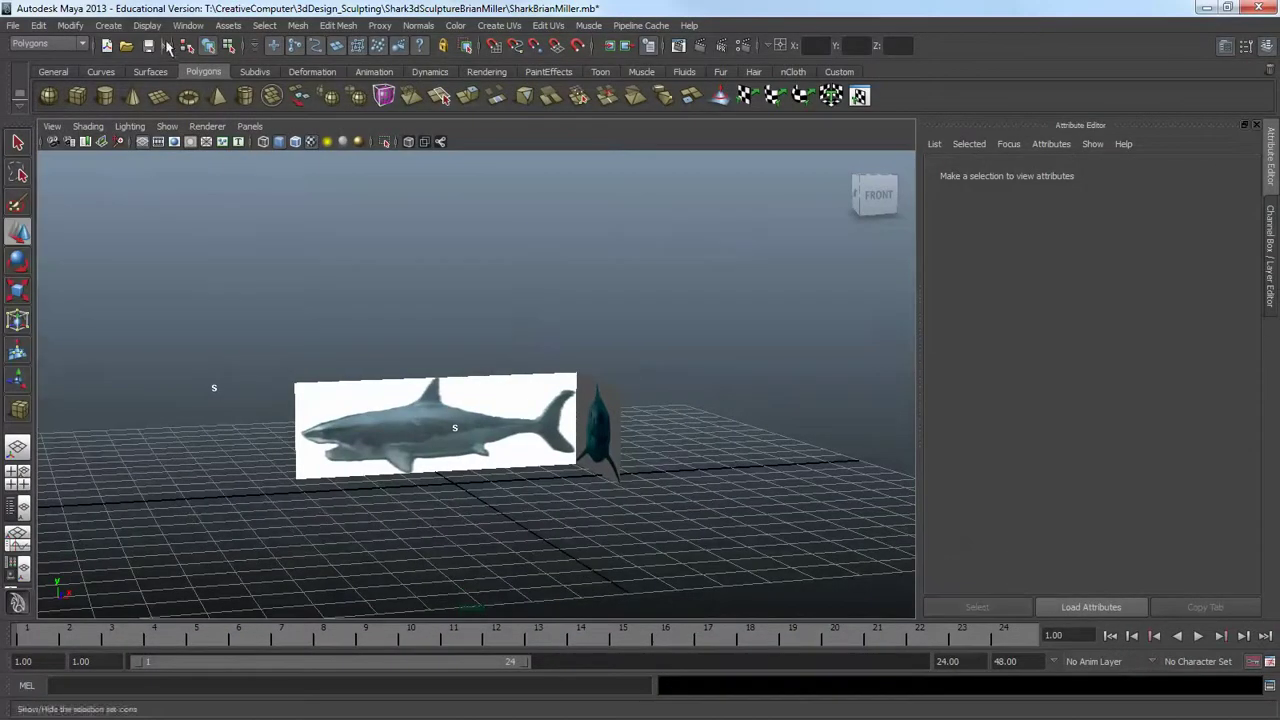
pyautogui.click(149, 30)
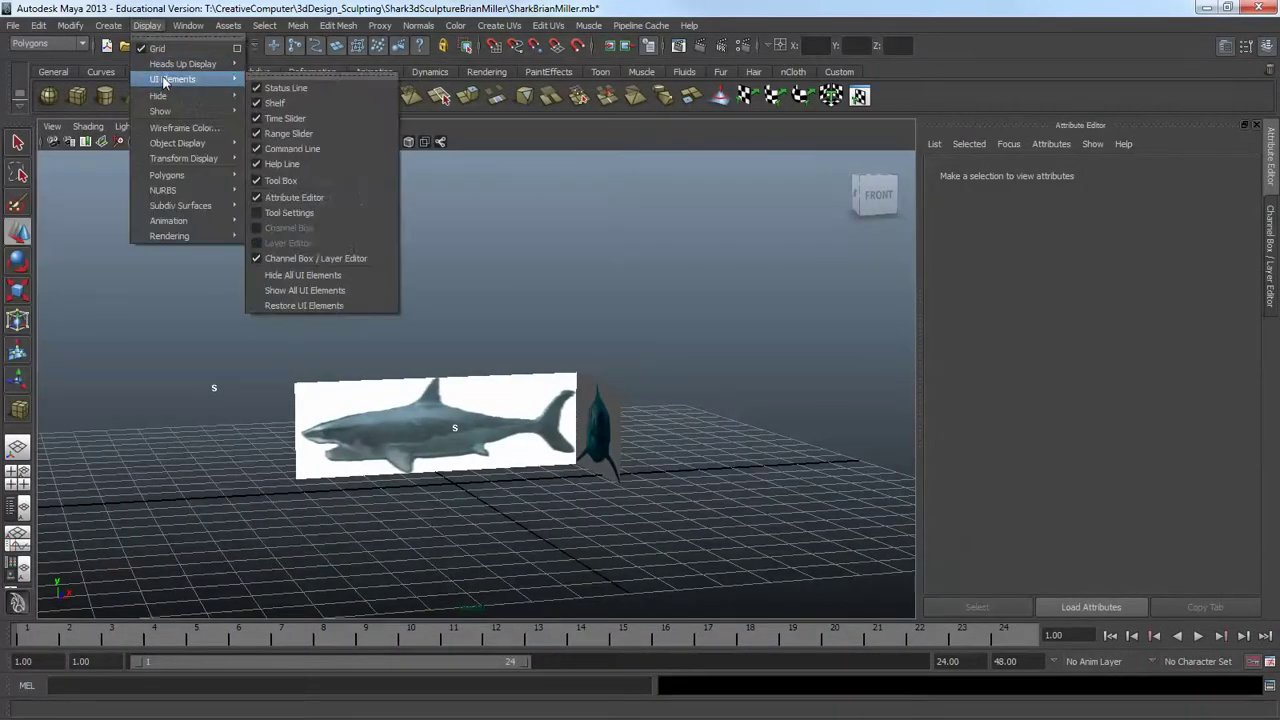
pyautogui.moveTo(214, 84)
pyautogui.press('Escape')
pyautogui.press('Escape')
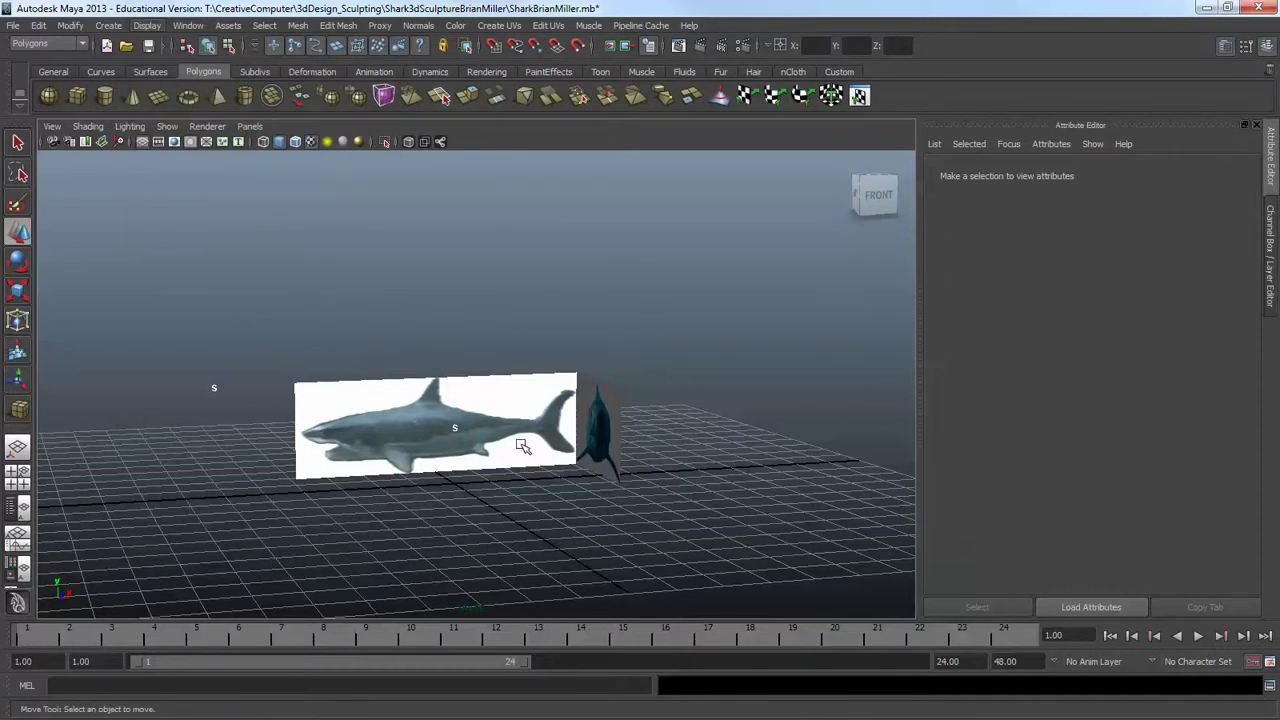
# Show the channel box and layer editor and inspect the layer creation options and the Reference layer's settings
pyautogui.click(16, 142)
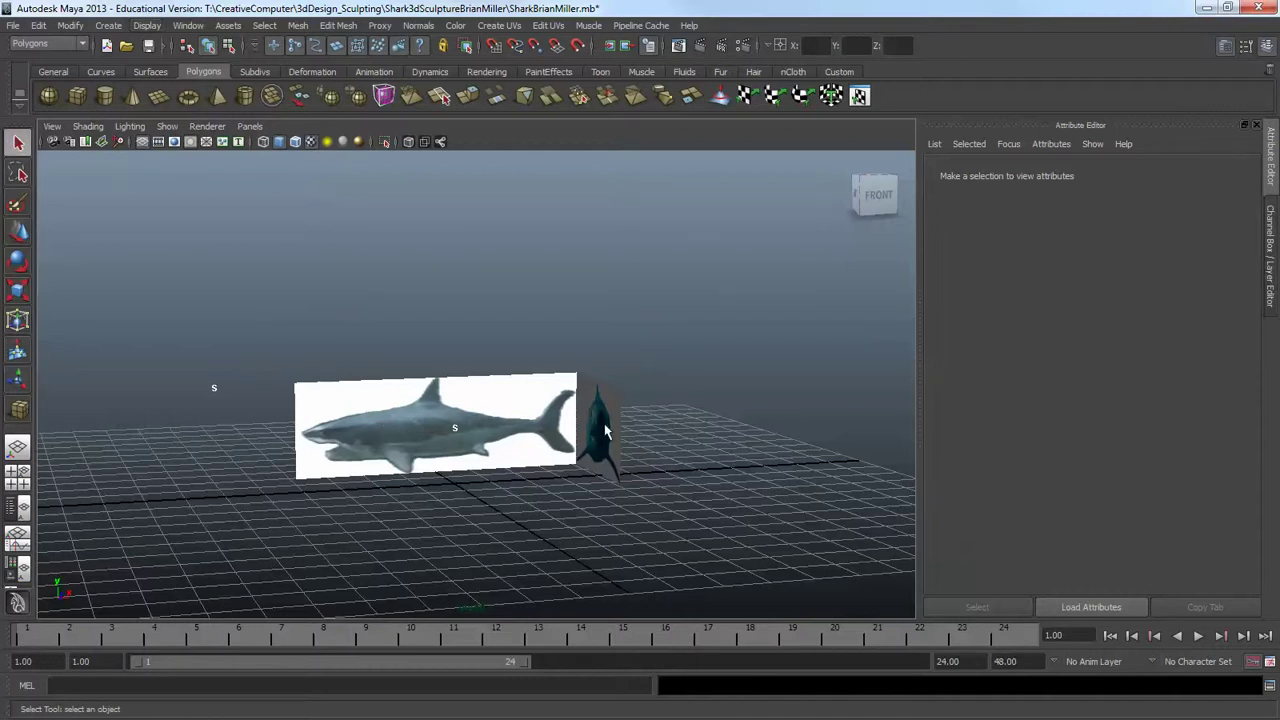
pyautogui.click(1271, 264)
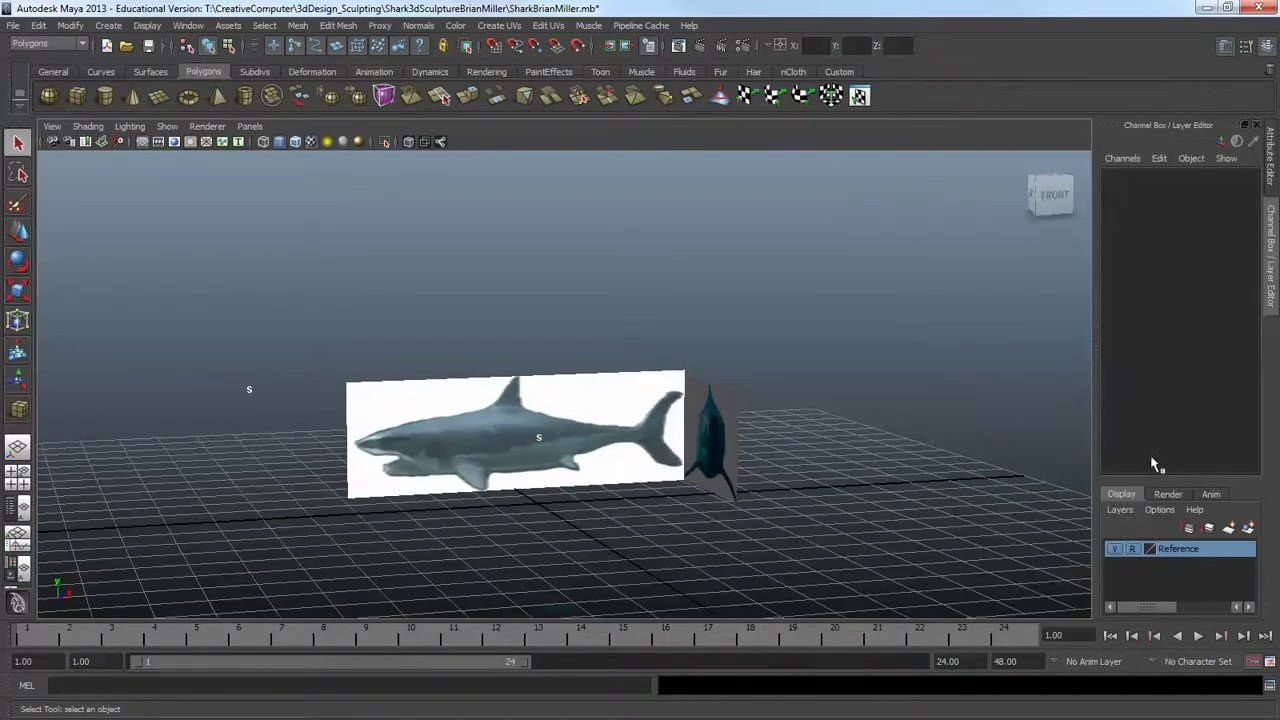
pyautogui.click(1120, 510)
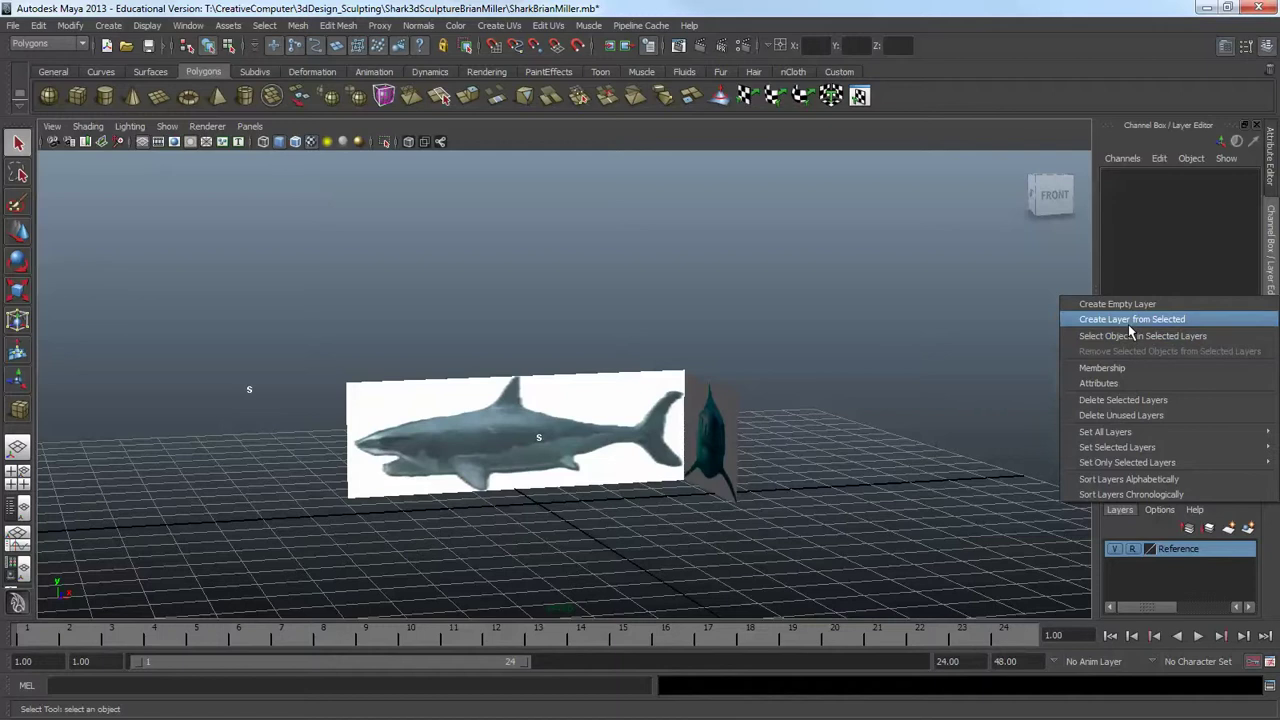
pyautogui.click(938, 387)
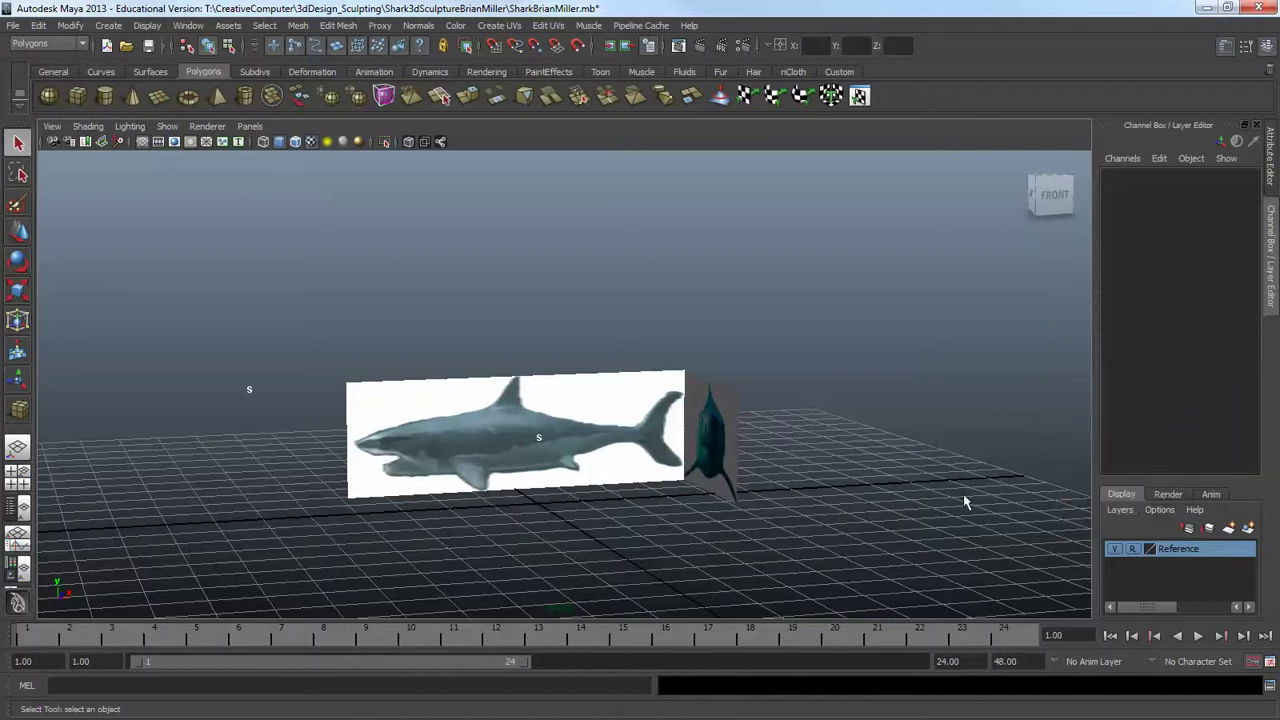
pyautogui.doubleClick(1183, 557)
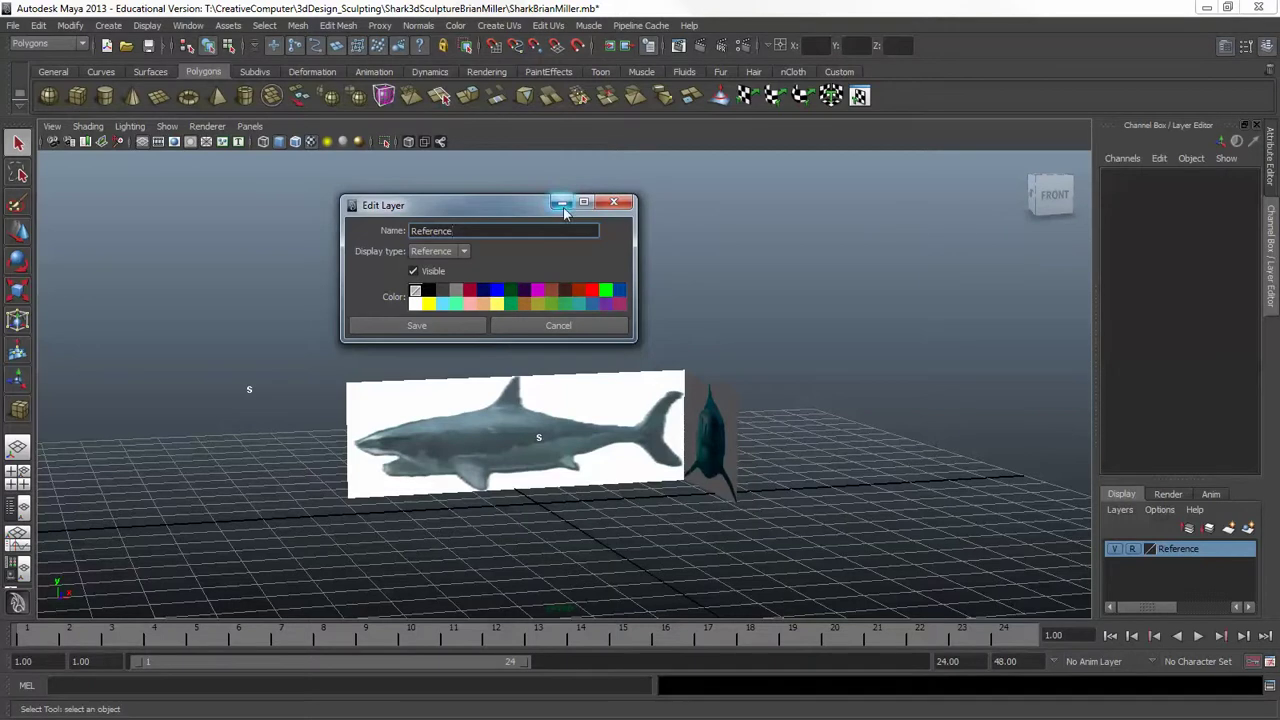
pyautogui.click(613, 202)
# Cycle the Reference layer's display type and toggle its visibility, leaving it visible and set to reference
pyautogui.click(1114, 549)
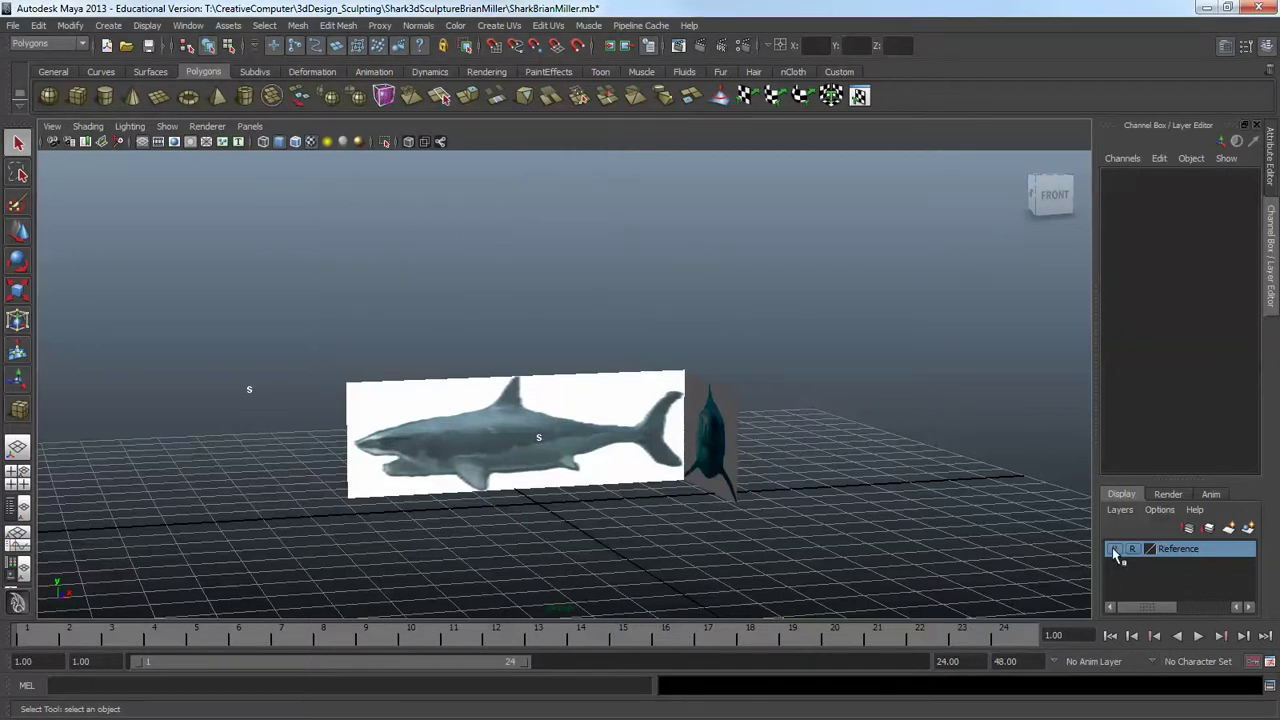
pyautogui.click(1133, 549)
pyautogui.click(1133, 549)
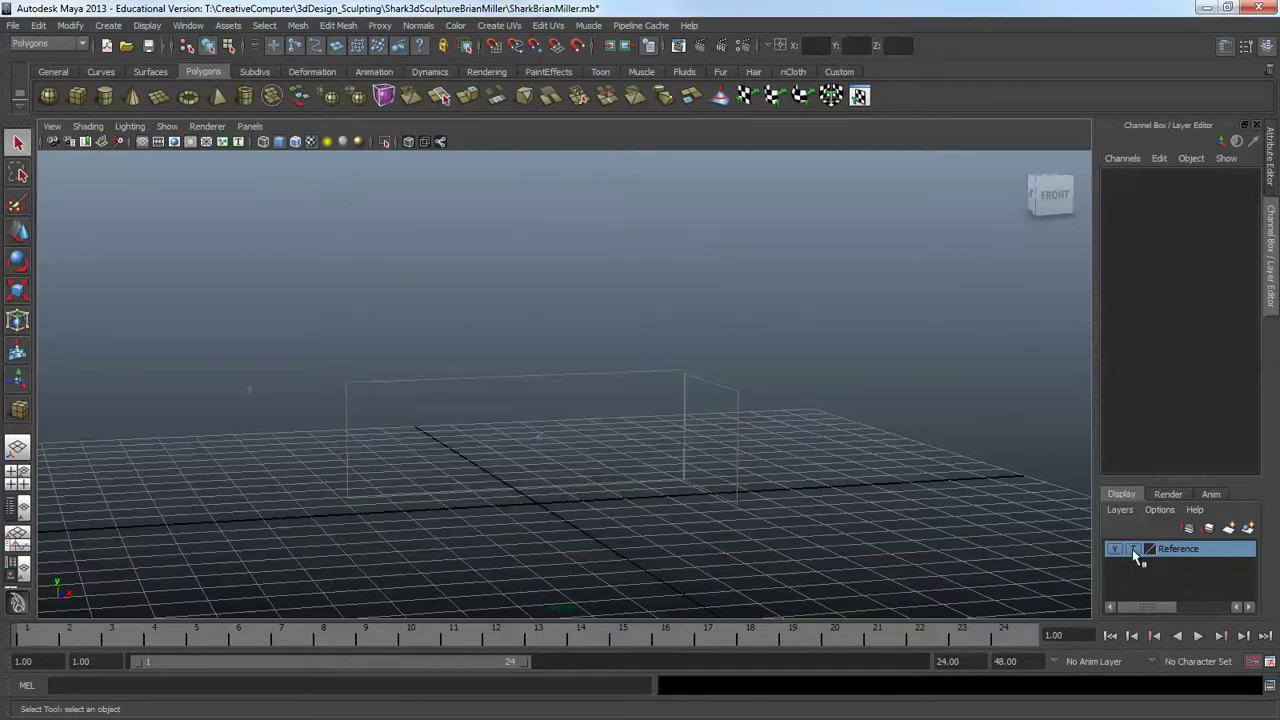
pyautogui.click(1133, 549)
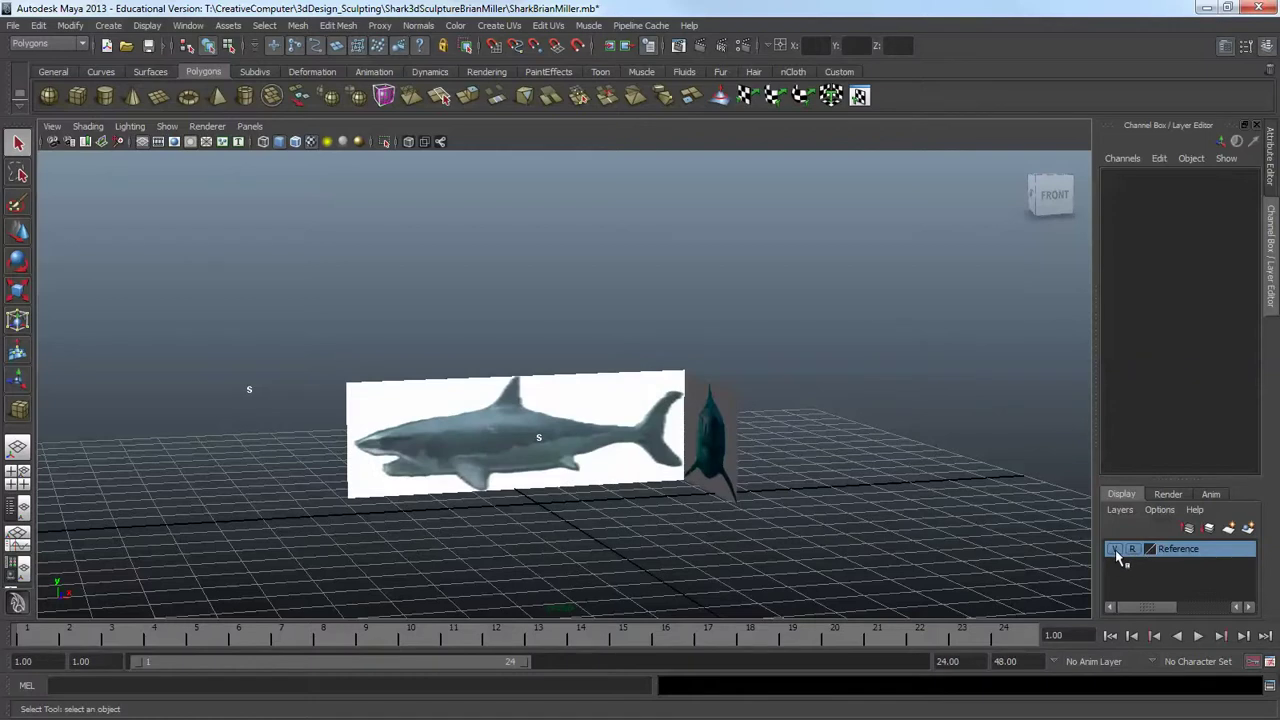
pyautogui.click(1115, 549)
pyautogui.click(1115, 551)
pyautogui.click(1115, 549)
pyautogui.click(1115, 549)
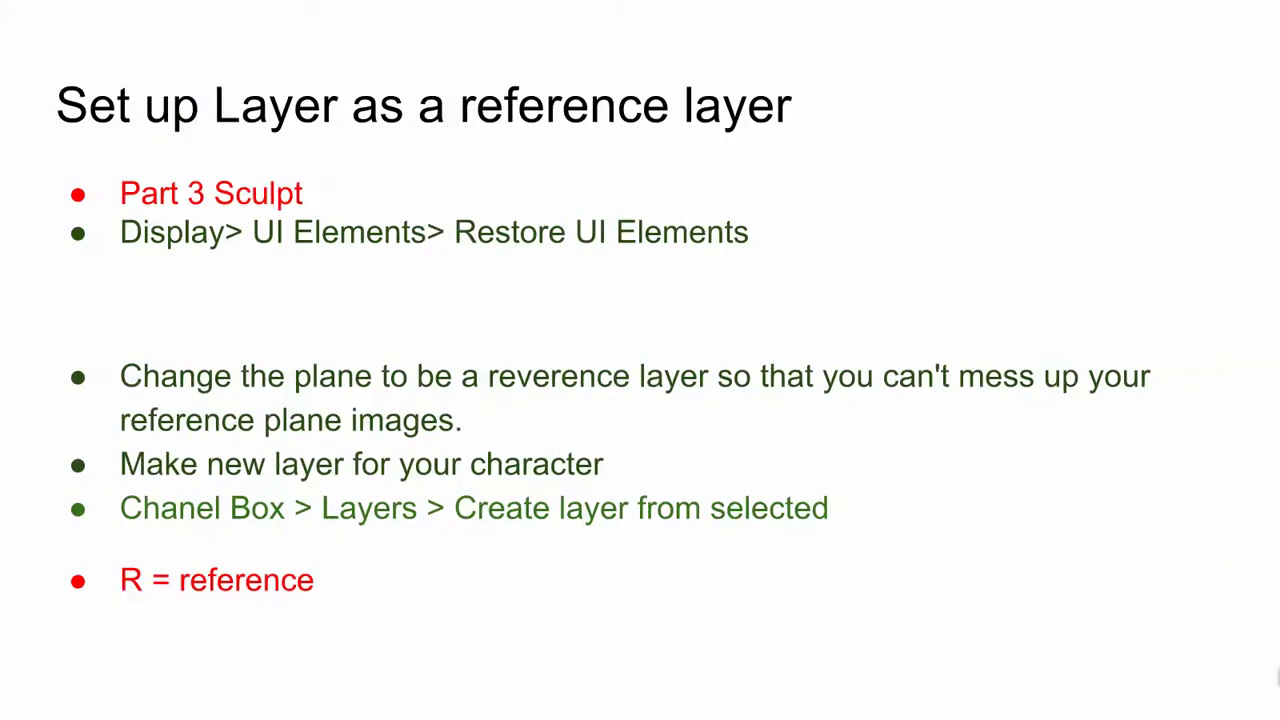
pyautogui.click(586, 597)
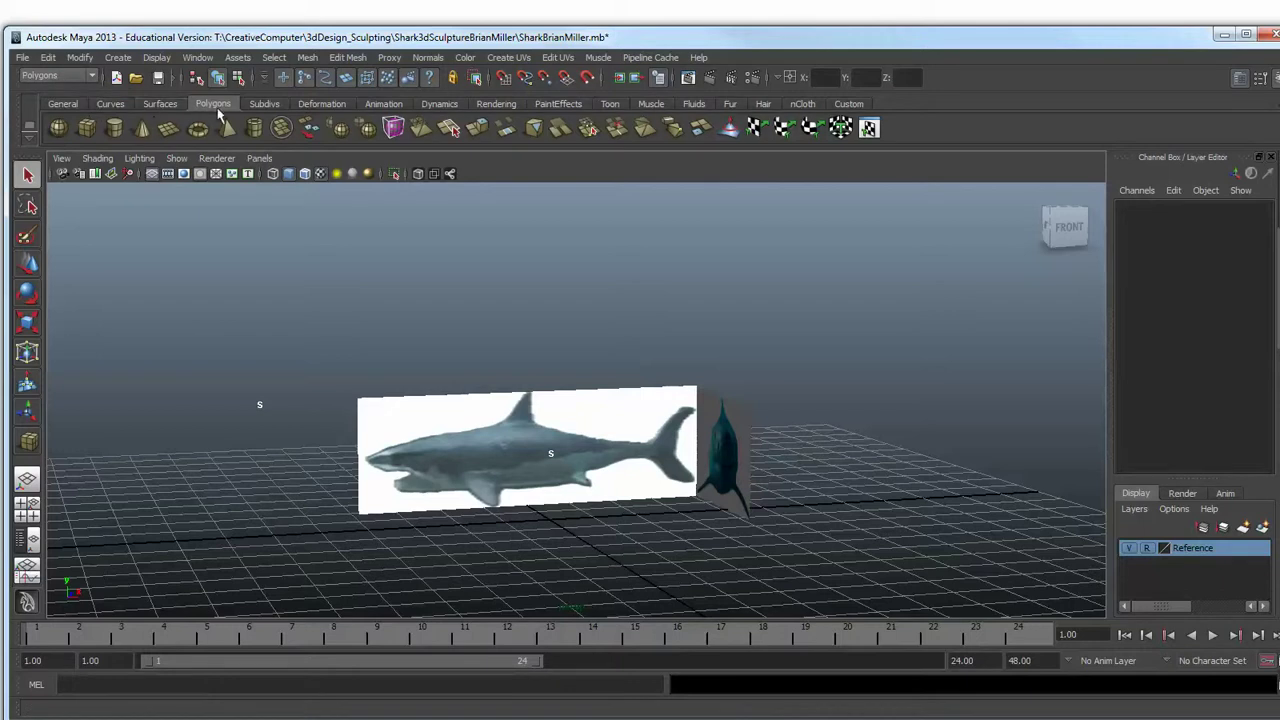
# Create a polygon cube about 7.9 wide, 1.8 high and 3.1 deep on the grid in front of the shark side image
pyautogui.click(87, 132)
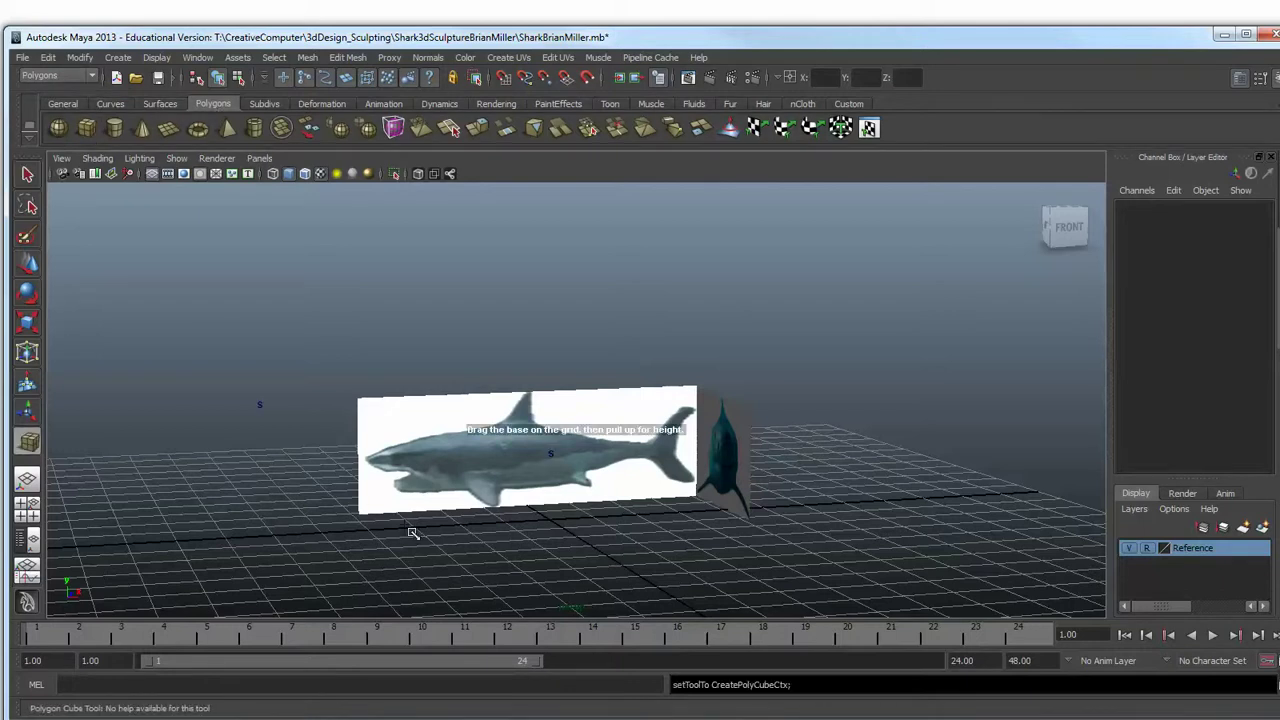
pyautogui.moveTo(366, 522); pyautogui.dragTo(750, 522)
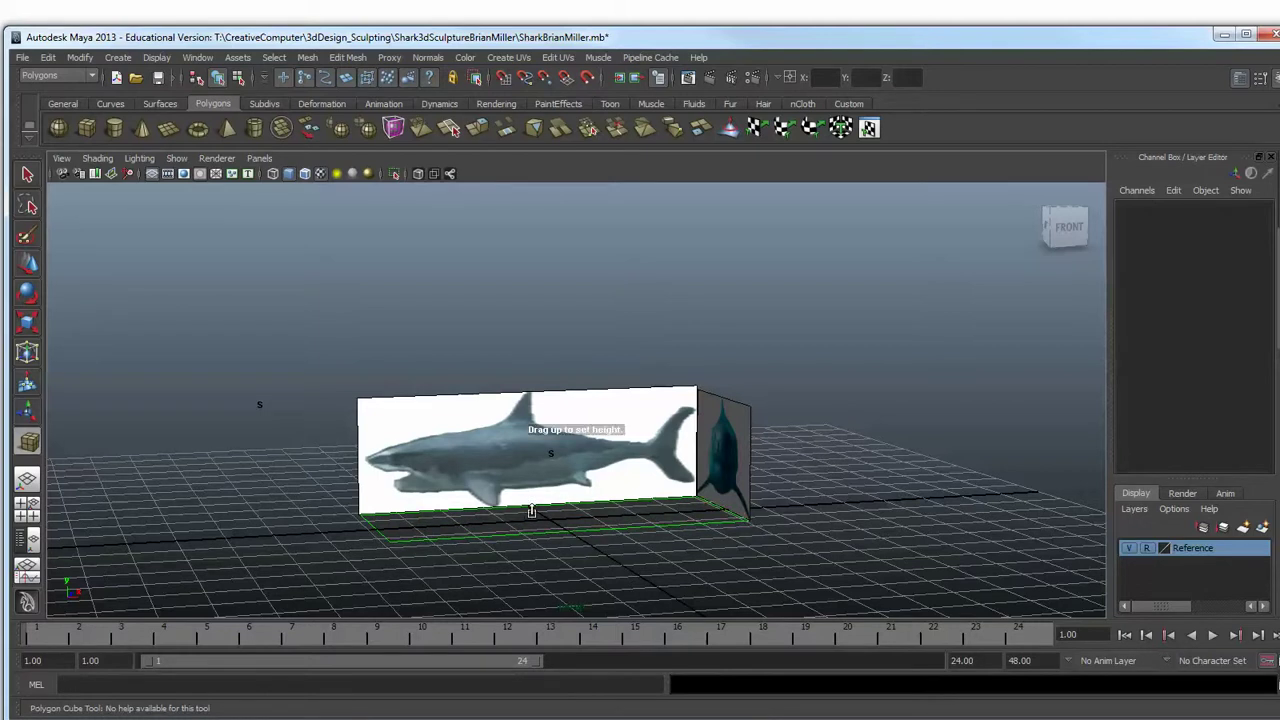
pyautogui.moveTo(528, 514); pyautogui.dragTo(527, 441)
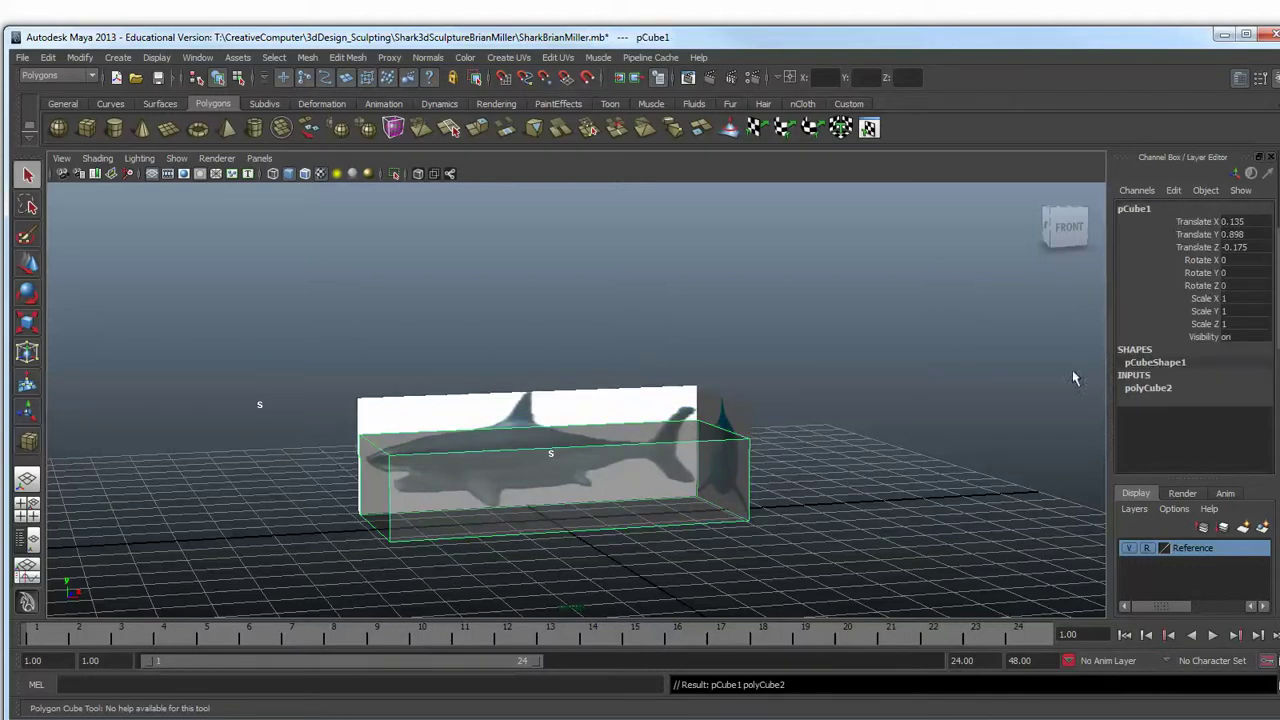
pyautogui.press('q')
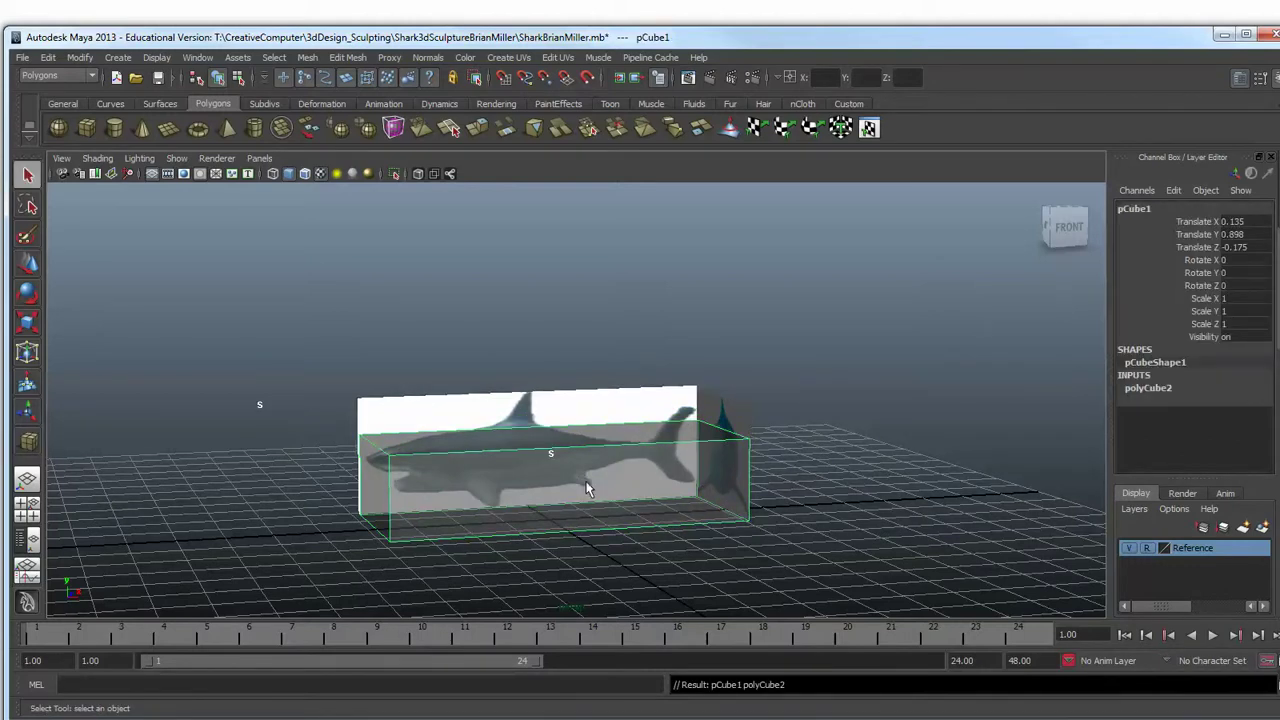
pyautogui.moveTo(586, 488); pyautogui.dragTo(640, 400, button='right')
# Maximize the window and slightly reduce the transparency of the box's lambert1 material
pyautogui.click(1245, 34)
pyautogui.click(1271, 148)
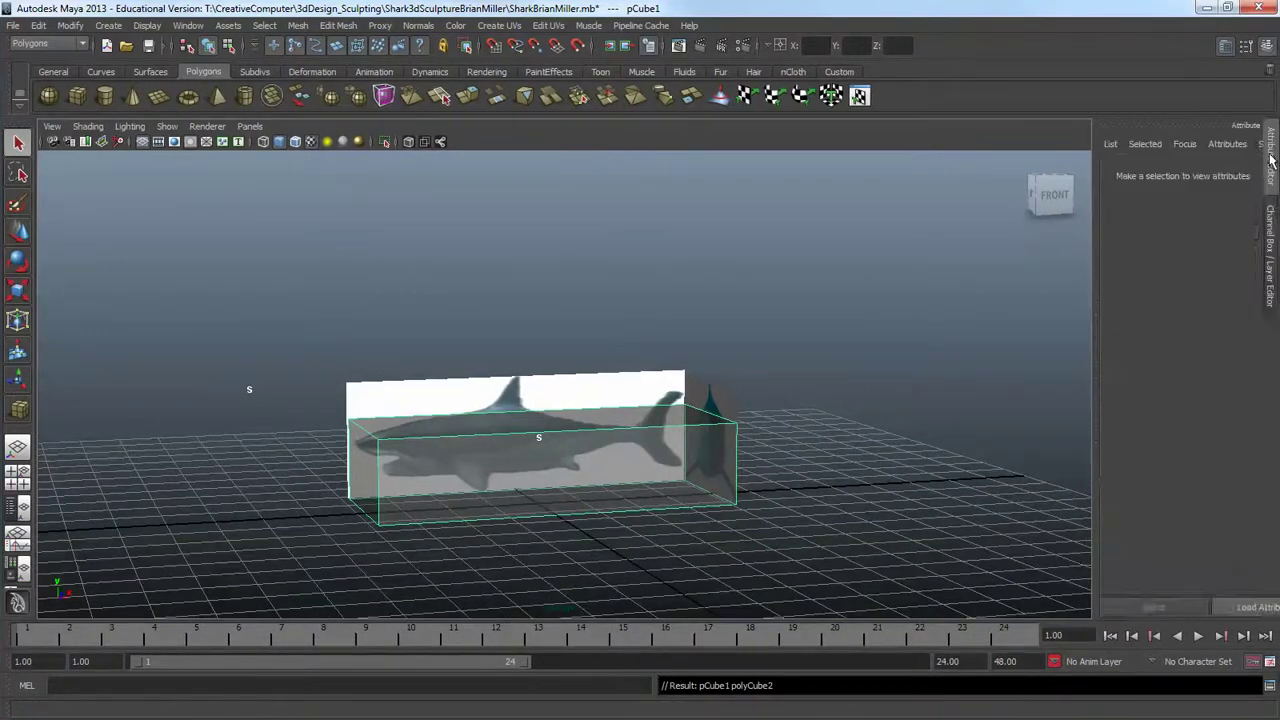
pyautogui.click(1228, 174)
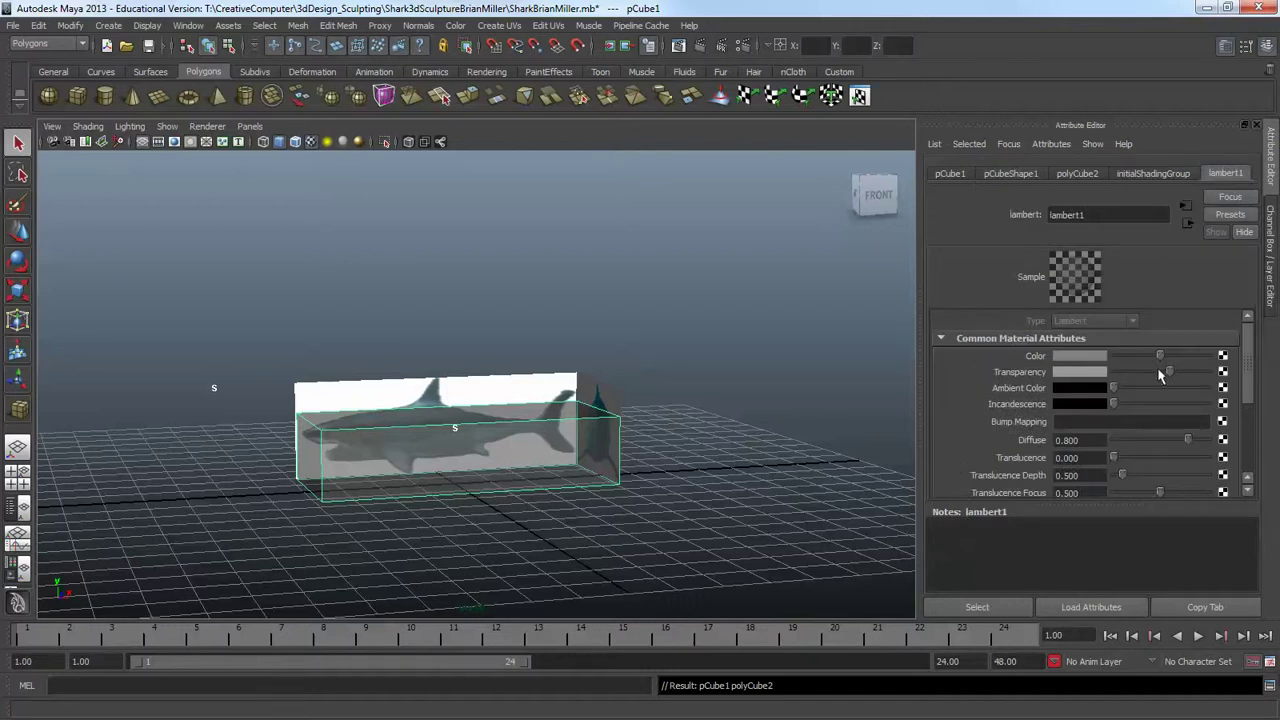
pyautogui.moveTo(1172, 376)
pyautogui.mouseDown()
pyautogui.moveTo(1111, 371)
pyautogui.moveTo(1158, 373)
pyautogui.mouseUp()
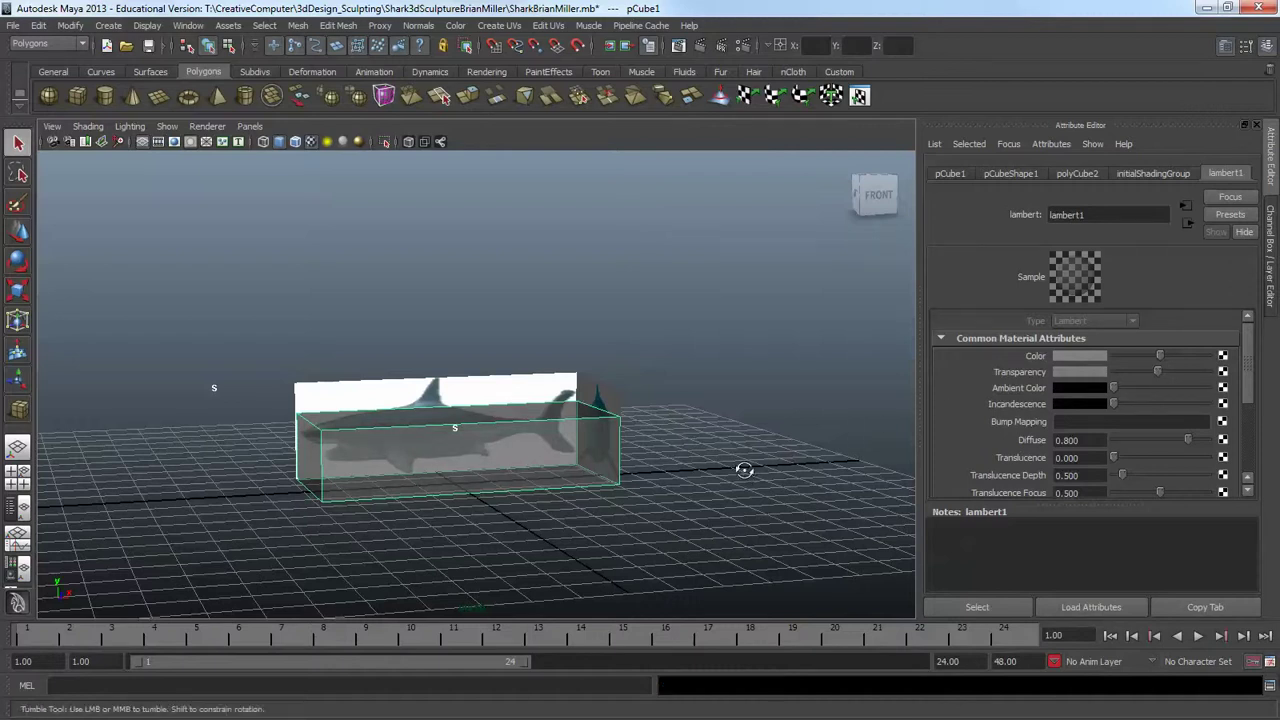
# Scale the box to 0.86 in height and narrower in length, and raise it over the shark's body in the side image
pyautogui.keyDown('alt'); pyautogui.moveTo(743, 469); pyautogui.dragTo(694, 463); pyautogui.keyUp('alt')
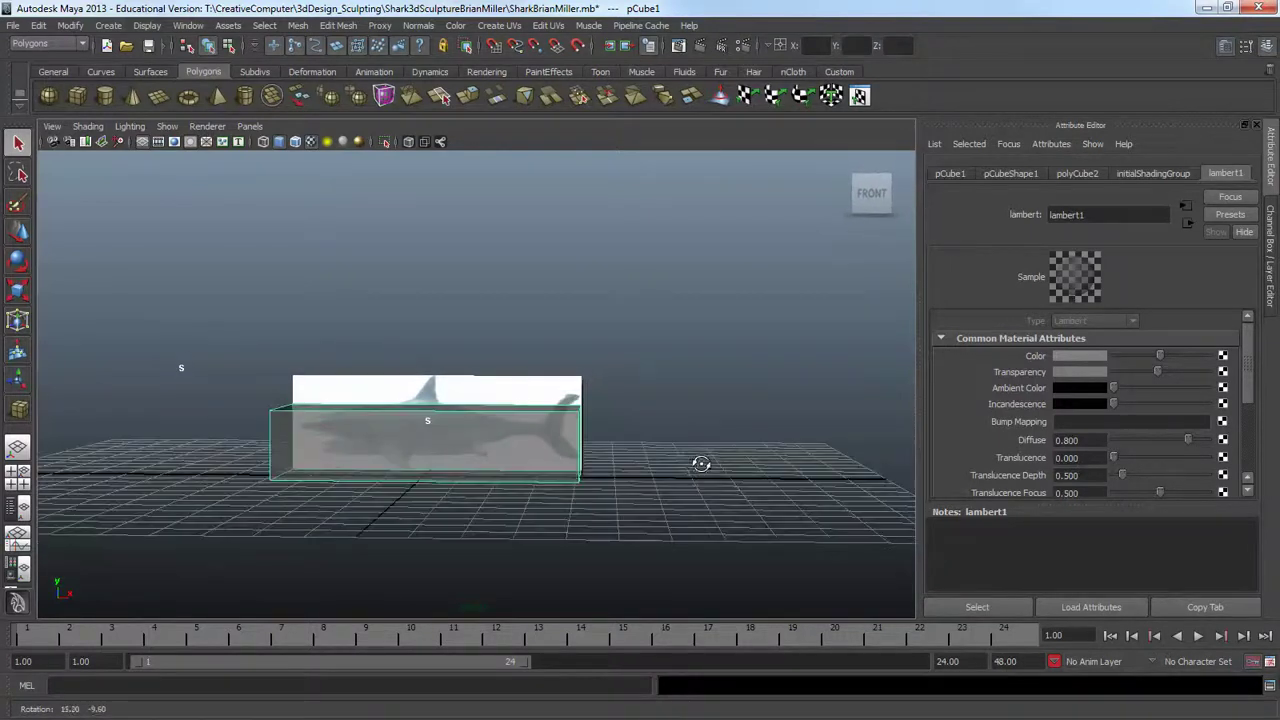
pyautogui.keyDown('alt'); pyautogui.moveTo(686, 463); pyautogui.dragTo(728, 442, button='middle'); pyautogui.keyUp('alt')
pyautogui.keyDown('alt'); pyautogui.moveTo(726, 438); pyautogui.dragTo(650, 416, button='right'); pyautogui.keyUp('alt')
pyautogui.keyDown('alt'); pyautogui.moveTo(650, 416); pyautogui.dragTo(632, 440); pyautogui.keyUp('alt')
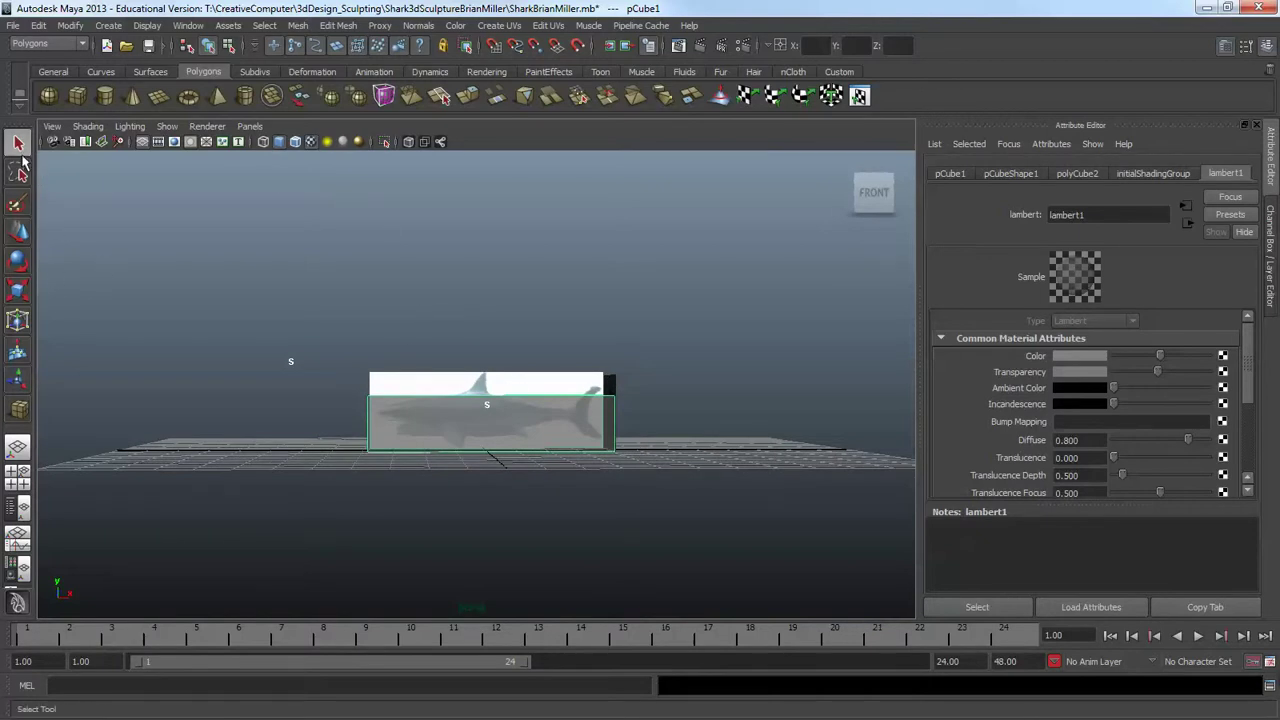
pyautogui.click(19, 145)
pyautogui.click(19, 292)
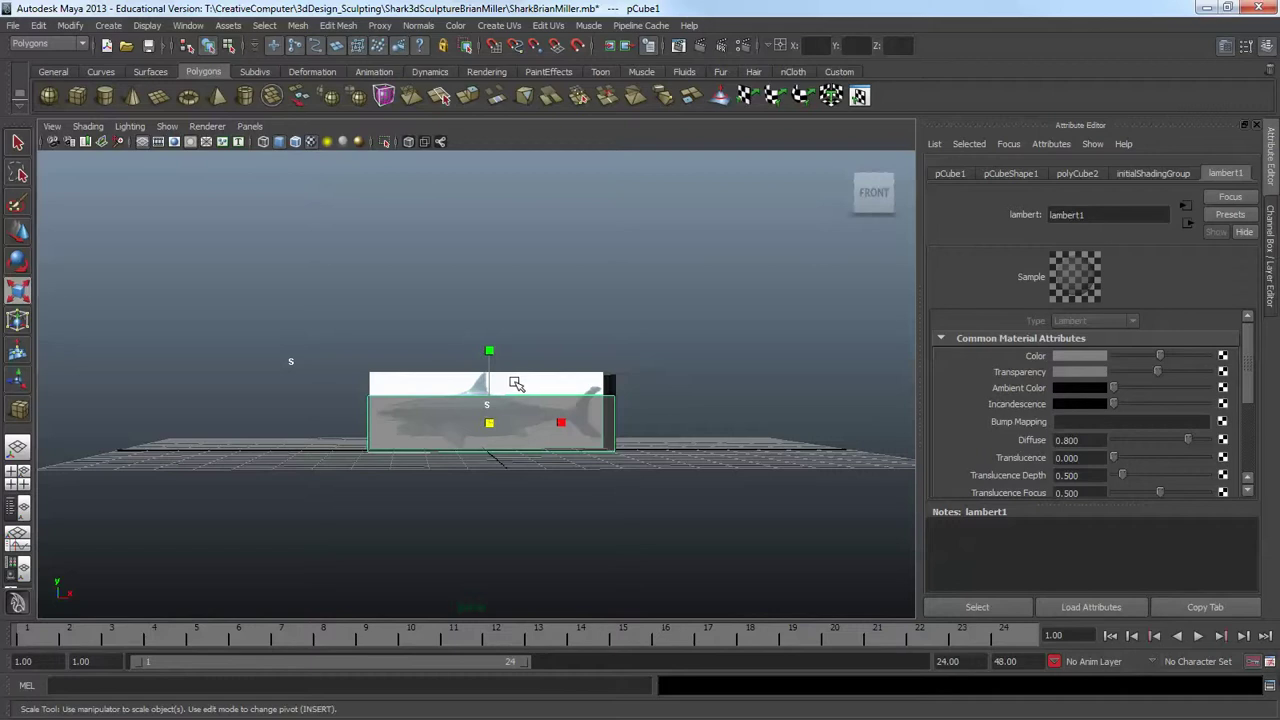
pyautogui.moveTo(490, 353); pyautogui.dragTo(490, 364)
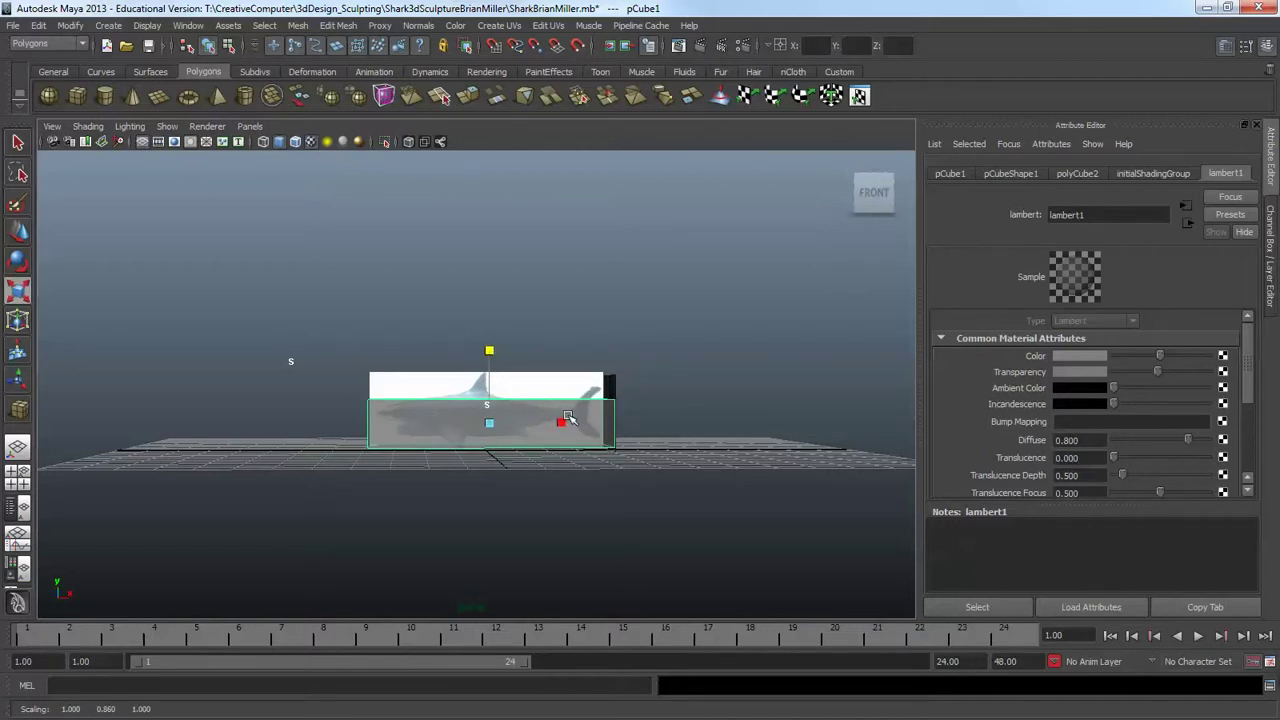
pyautogui.moveTo(561, 422); pyautogui.dragTo(552, 427)
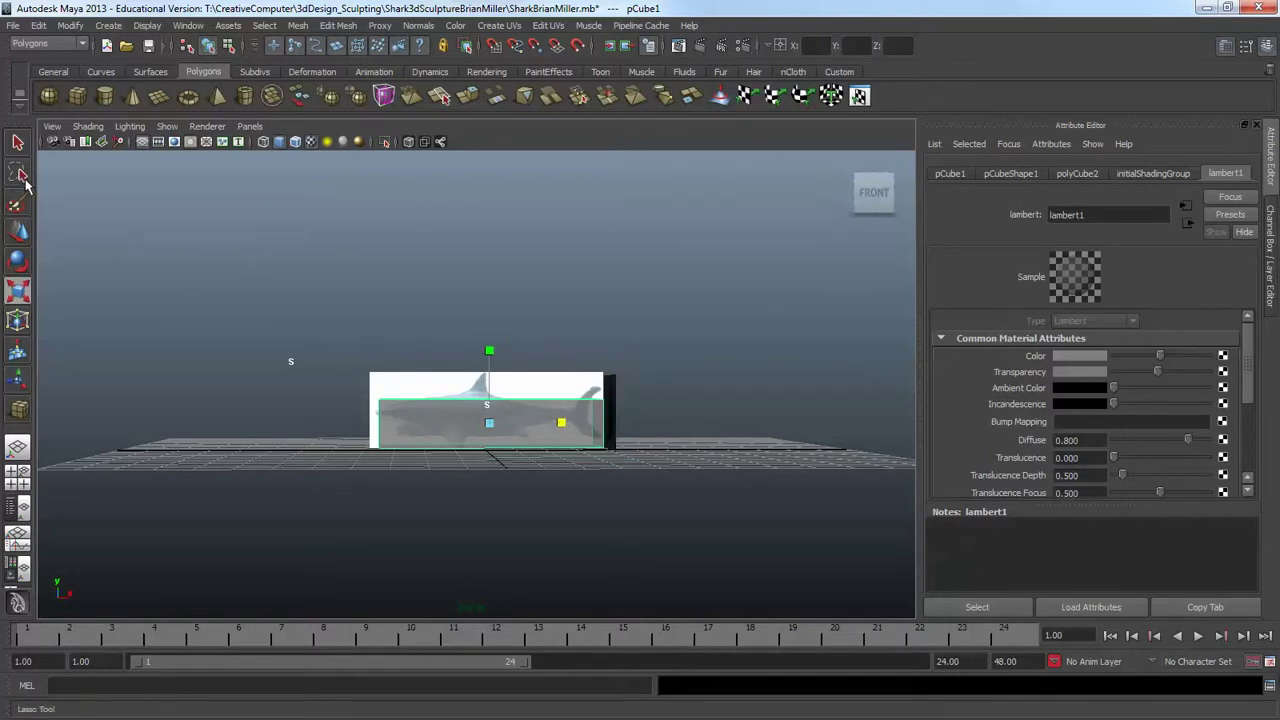
pyautogui.click(18, 232)
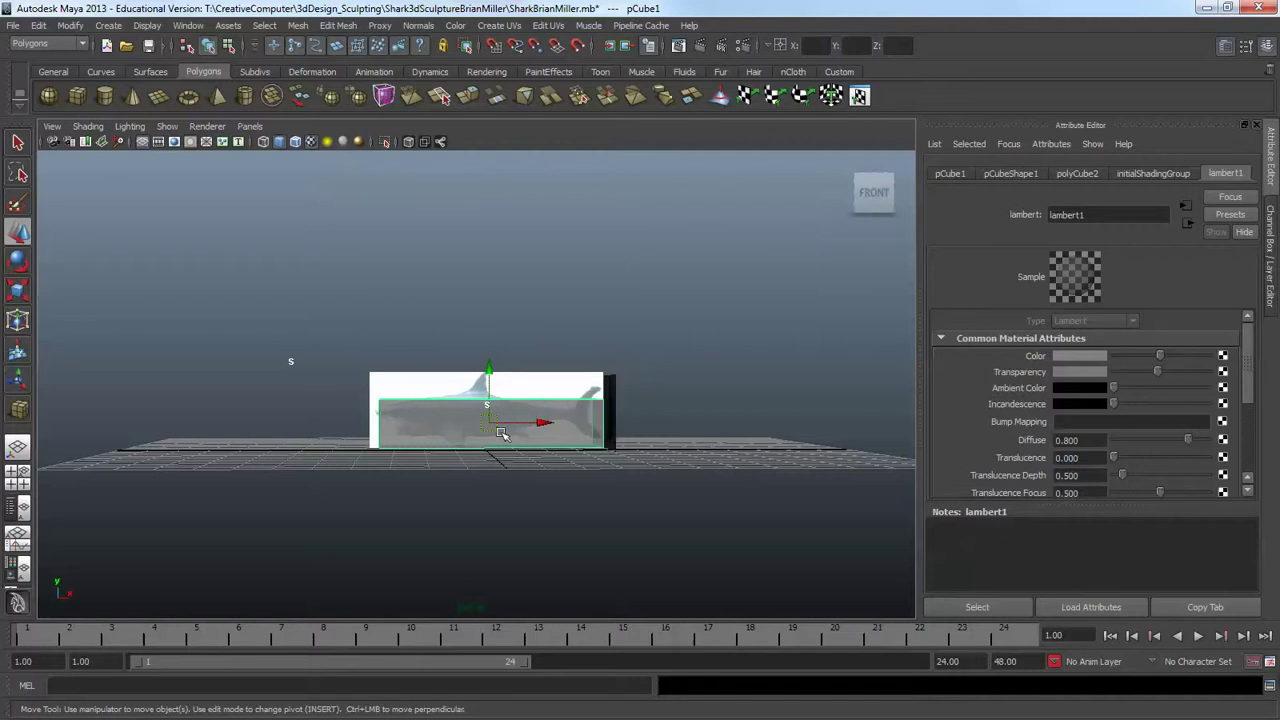
pyautogui.moveTo(487, 425); pyautogui.dragTo(488, 414)
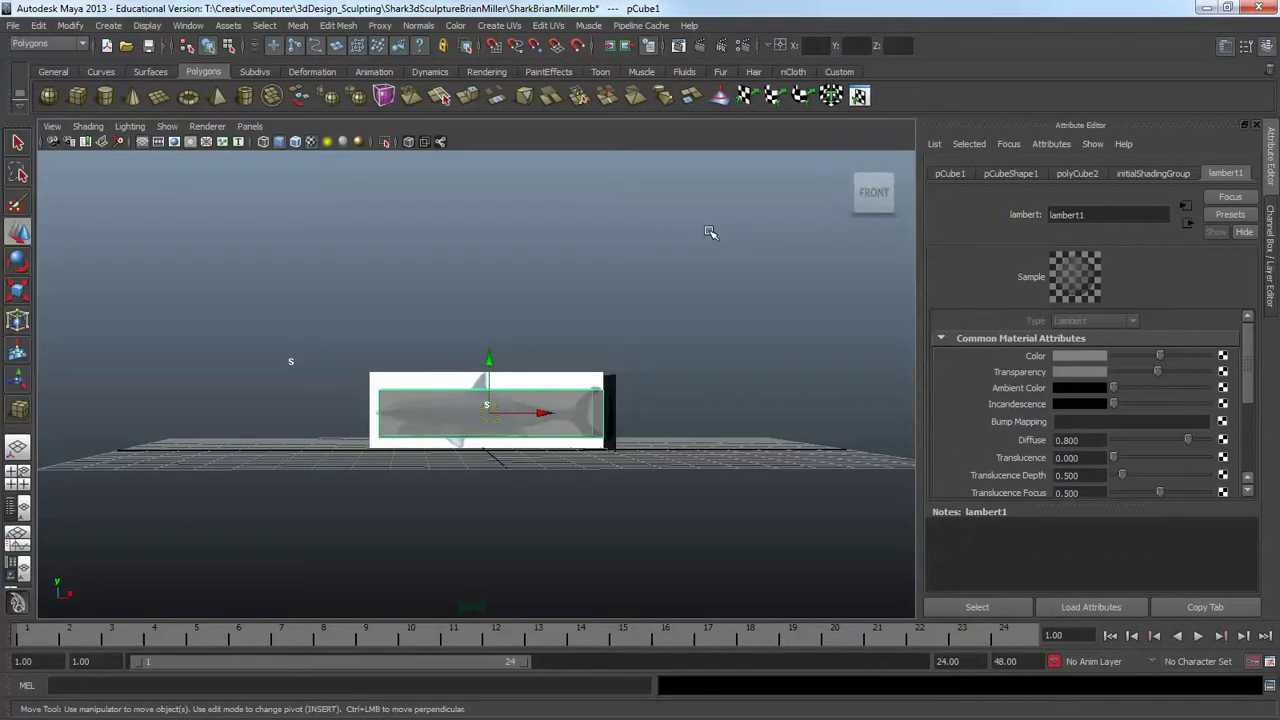
# Examine the box in the four-view layout and return to the single perspective view with the box deselected
pyautogui.press('space')
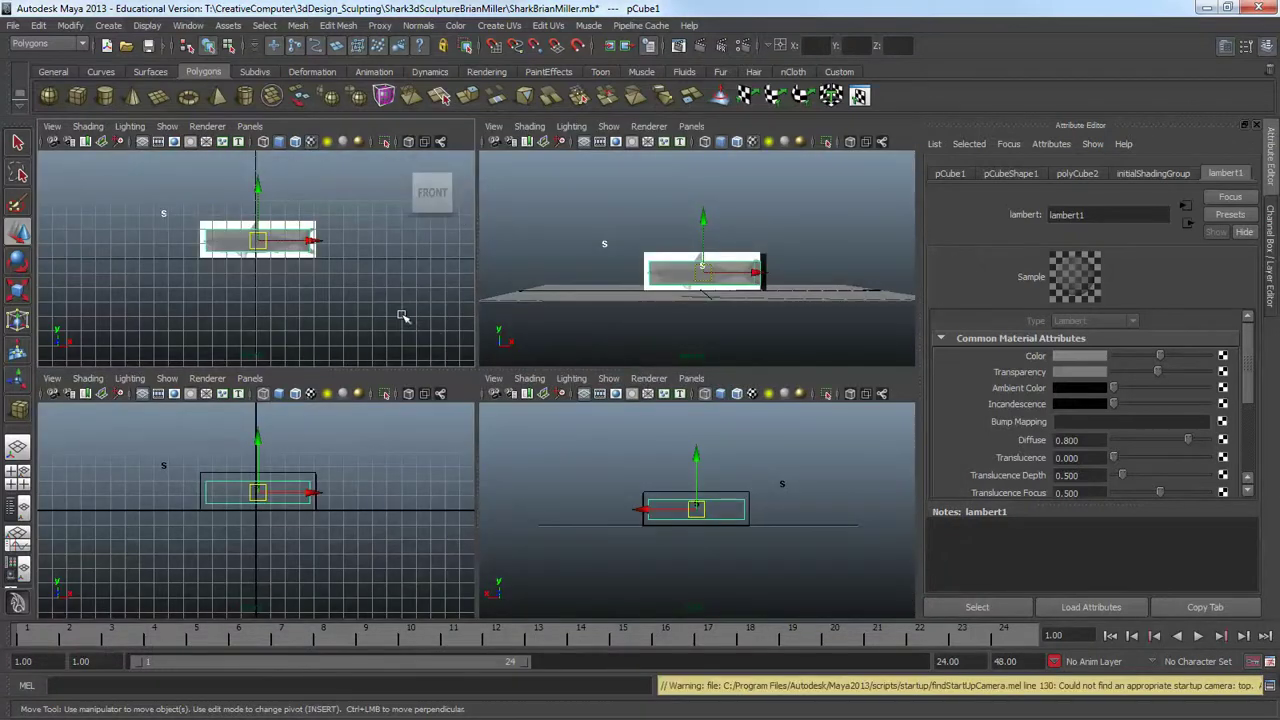
pyautogui.press('q')
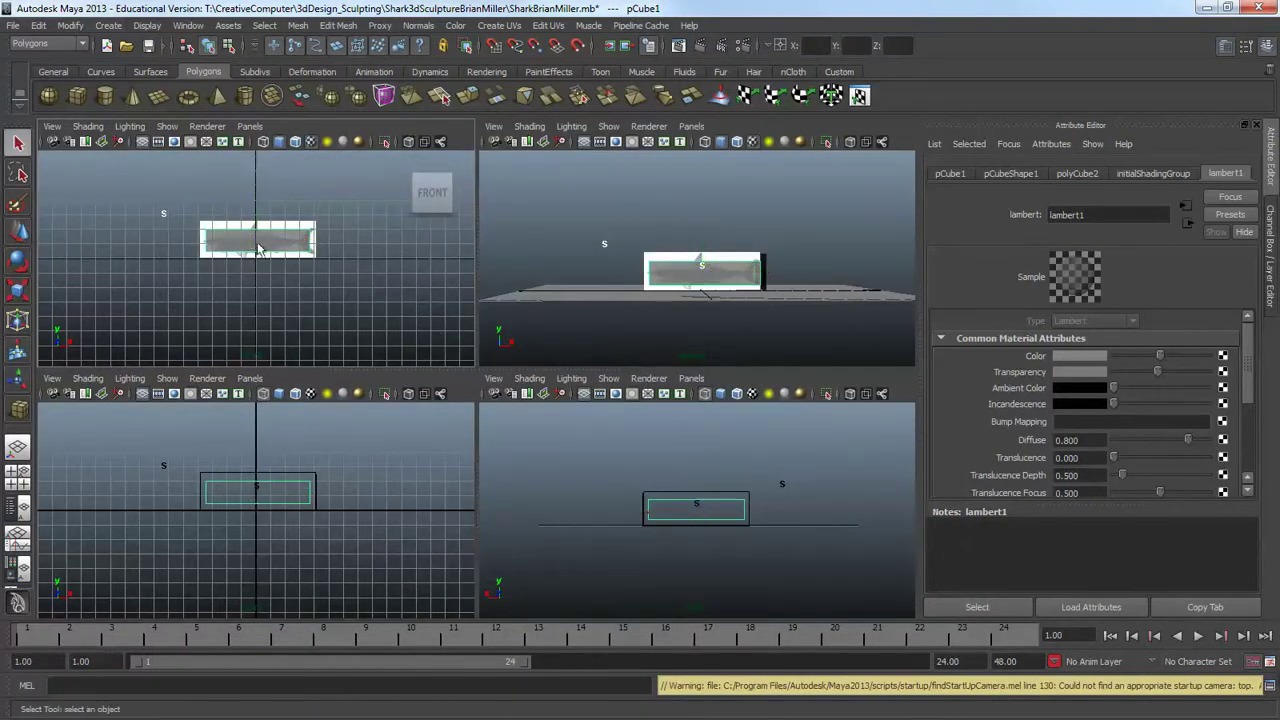
pyautogui.click(544, 243)
pyautogui.press('space')
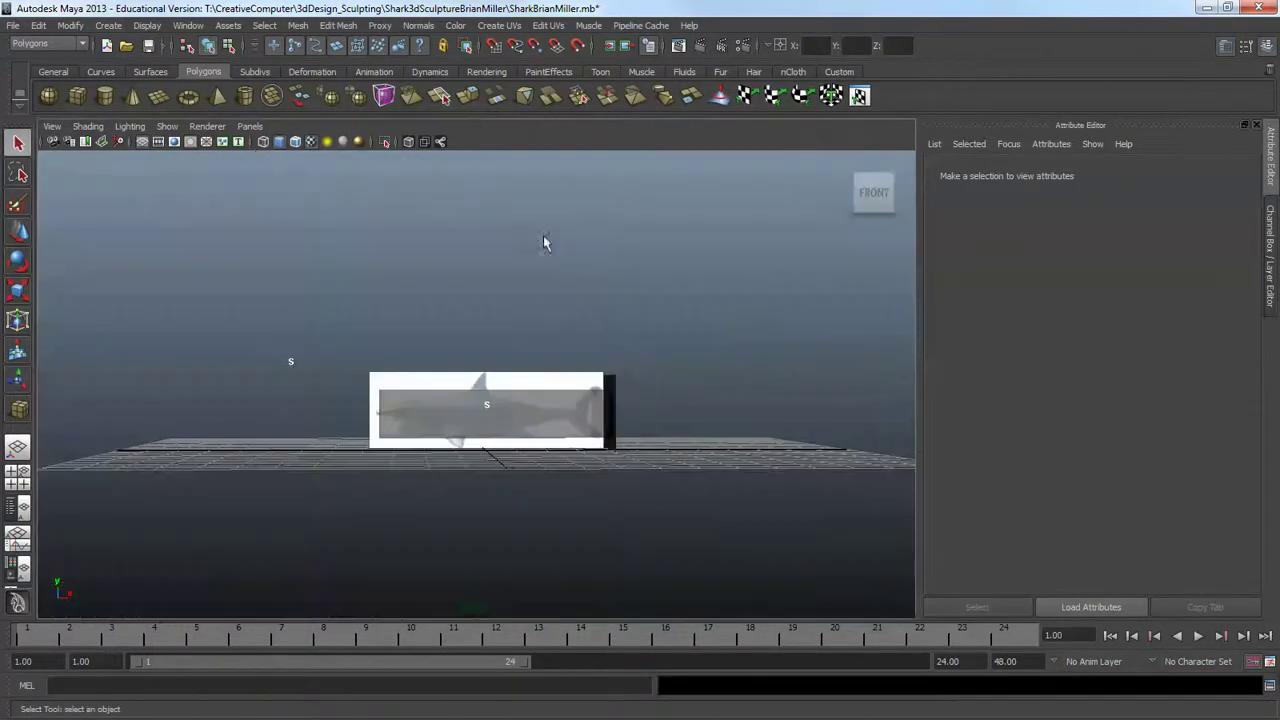
pyautogui.keyDown('alt'); pyautogui.moveTo(680, 390); pyautogui.dragTo(665, 378); pyautogui.keyUp('alt')
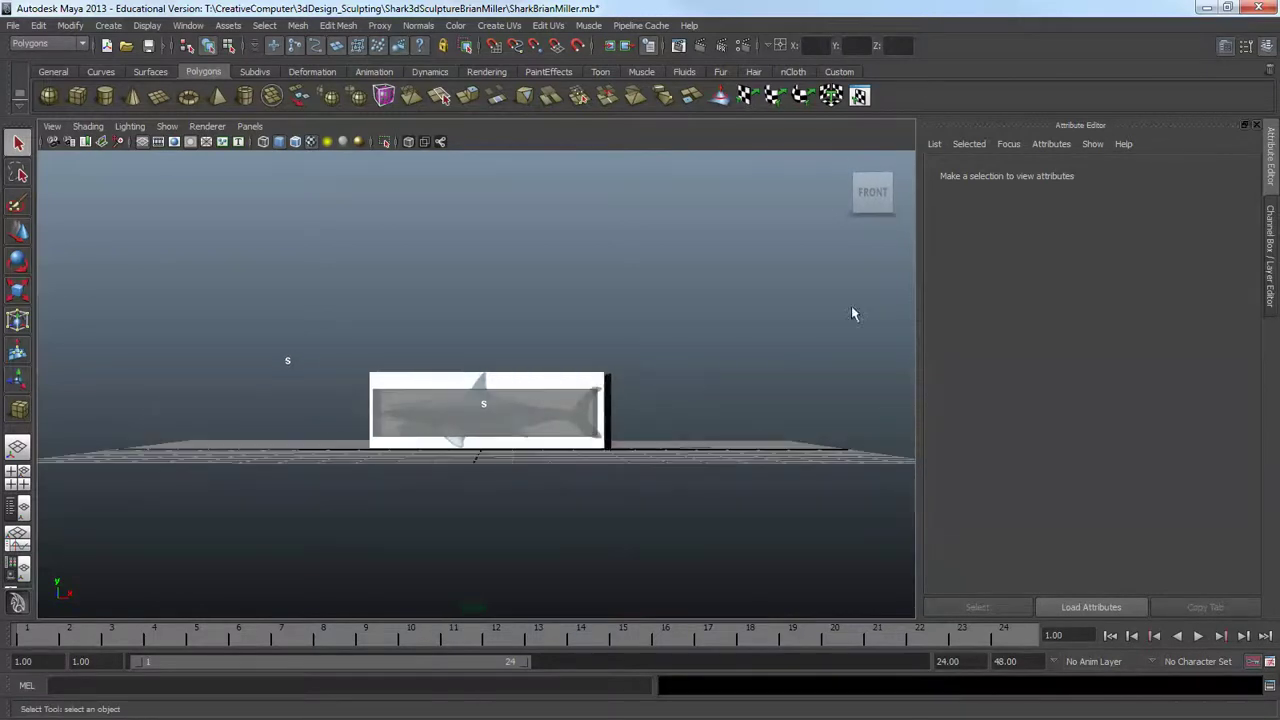
pyautogui.click(1271, 160)
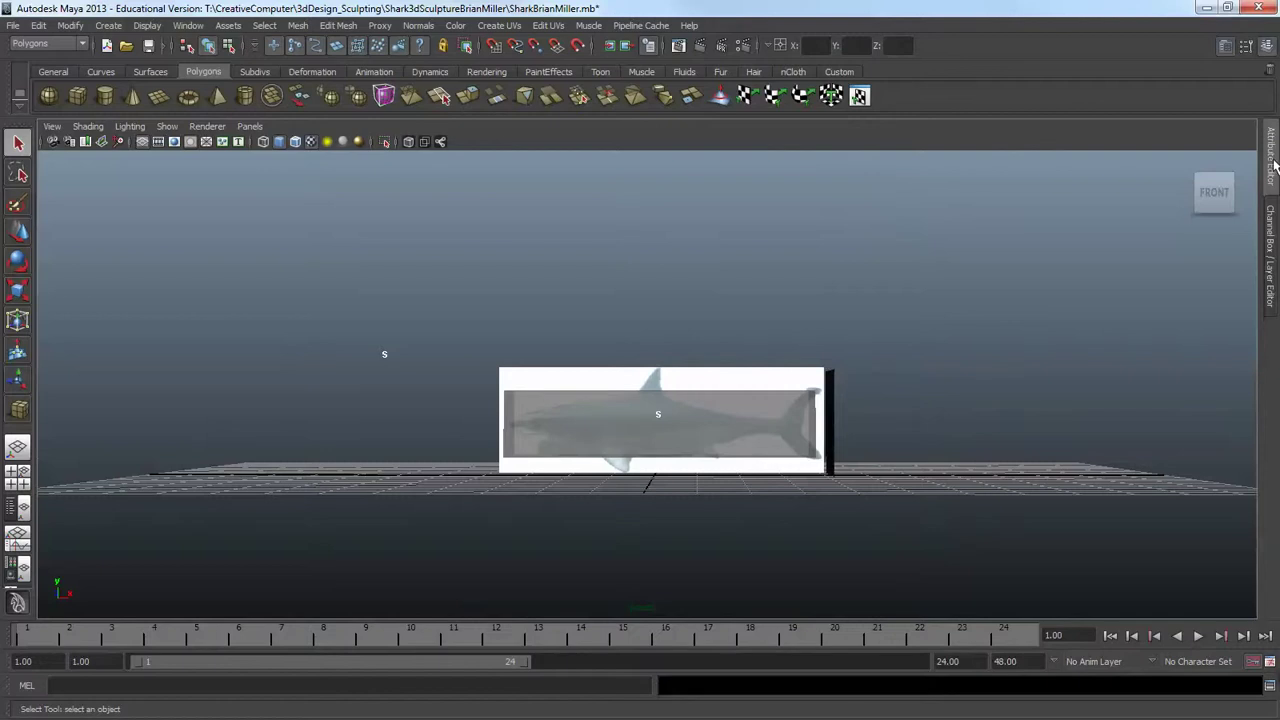
pyautogui.click(1273, 165)
# Divide the box over the shark image into 8 width, 4 height and 4 depth subdivisions
pyautogui.rightClick(530, 392)
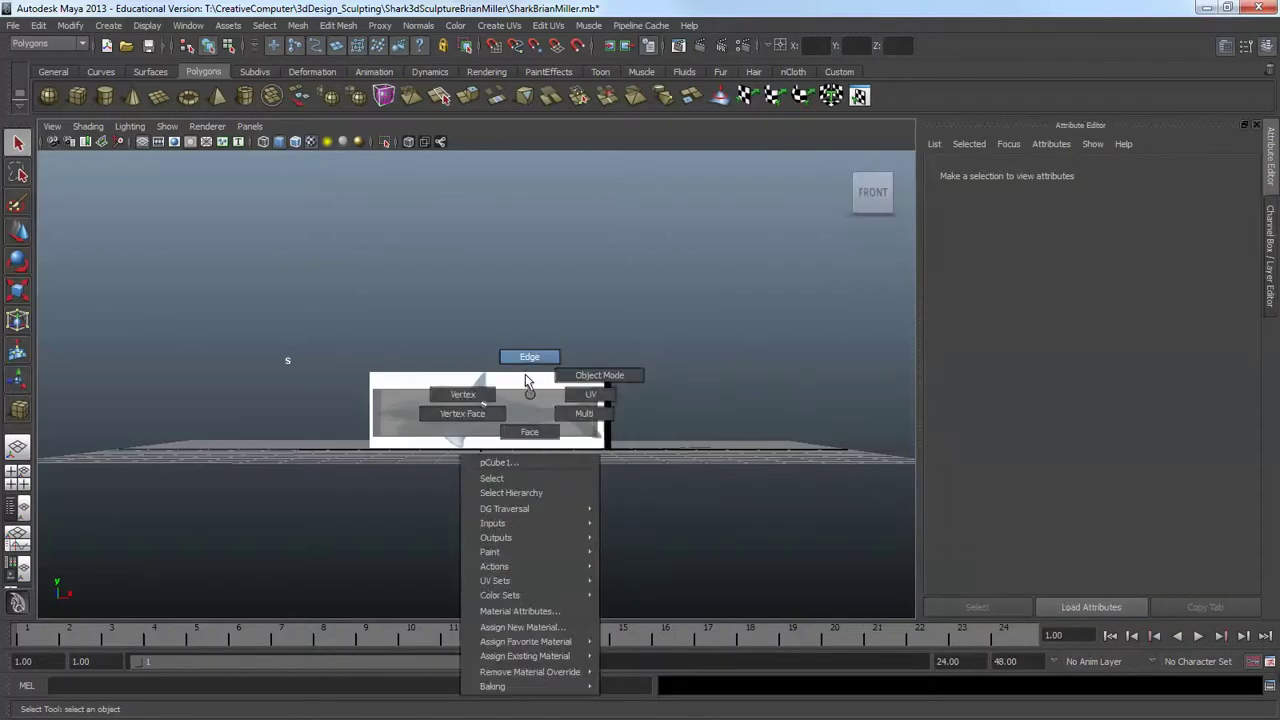
pyautogui.moveTo(527, 381); pyautogui.dragTo(590, 376, button='right')
pyautogui.click(510, 407)
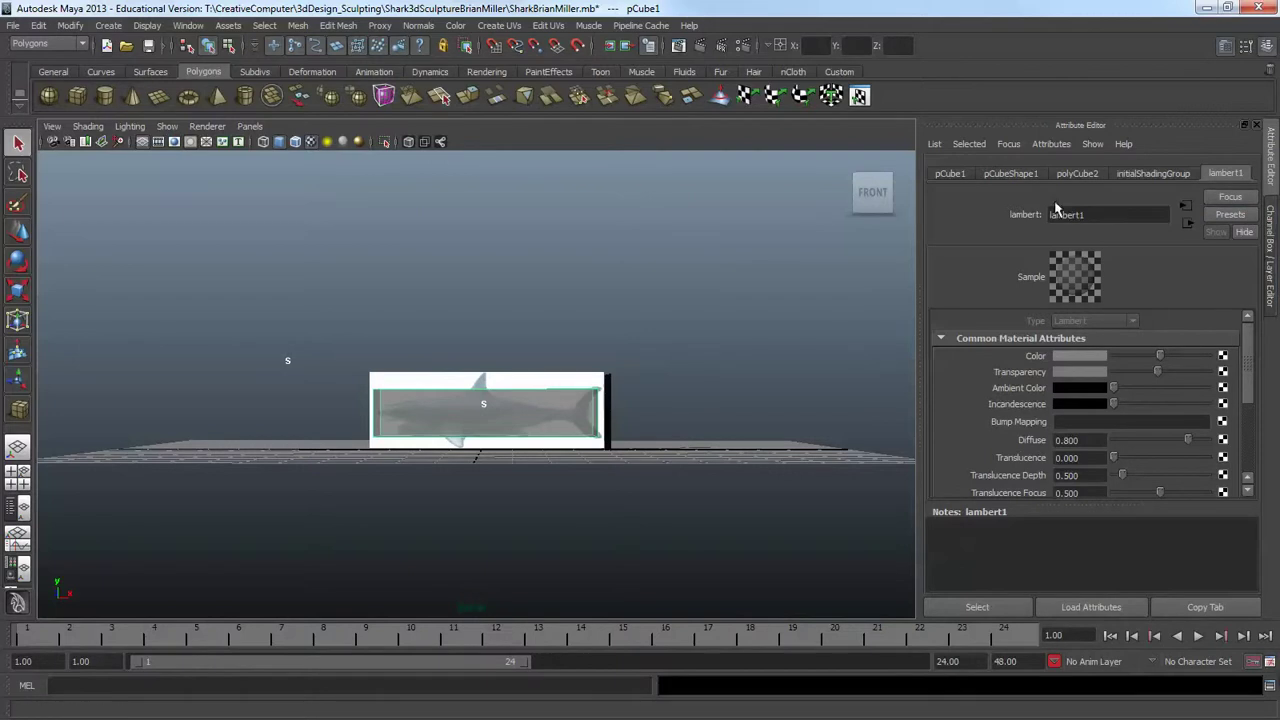
pyautogui.click(1078, 174)
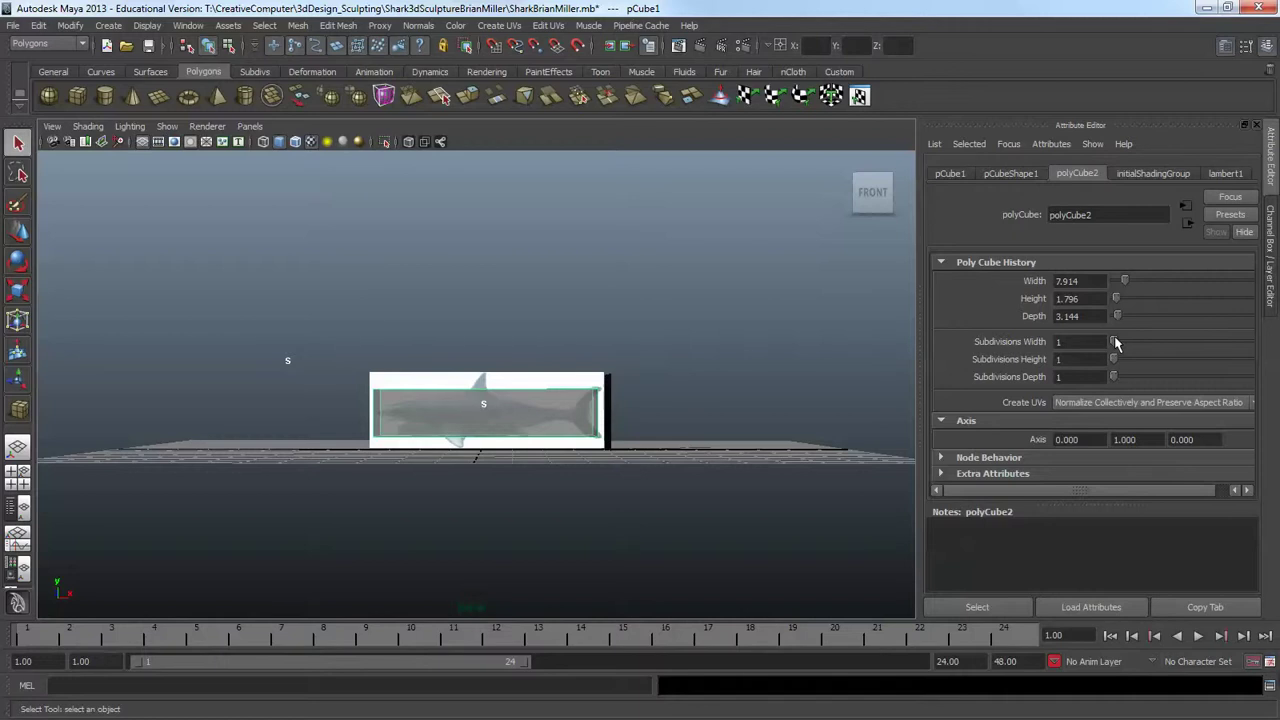
pyautogui.moveTo(1117, 343); pyautogui.dragTo(1128, 343)
pyautogui.moveTo(1115, 367); pyautogui.dragTo(1125, 366)
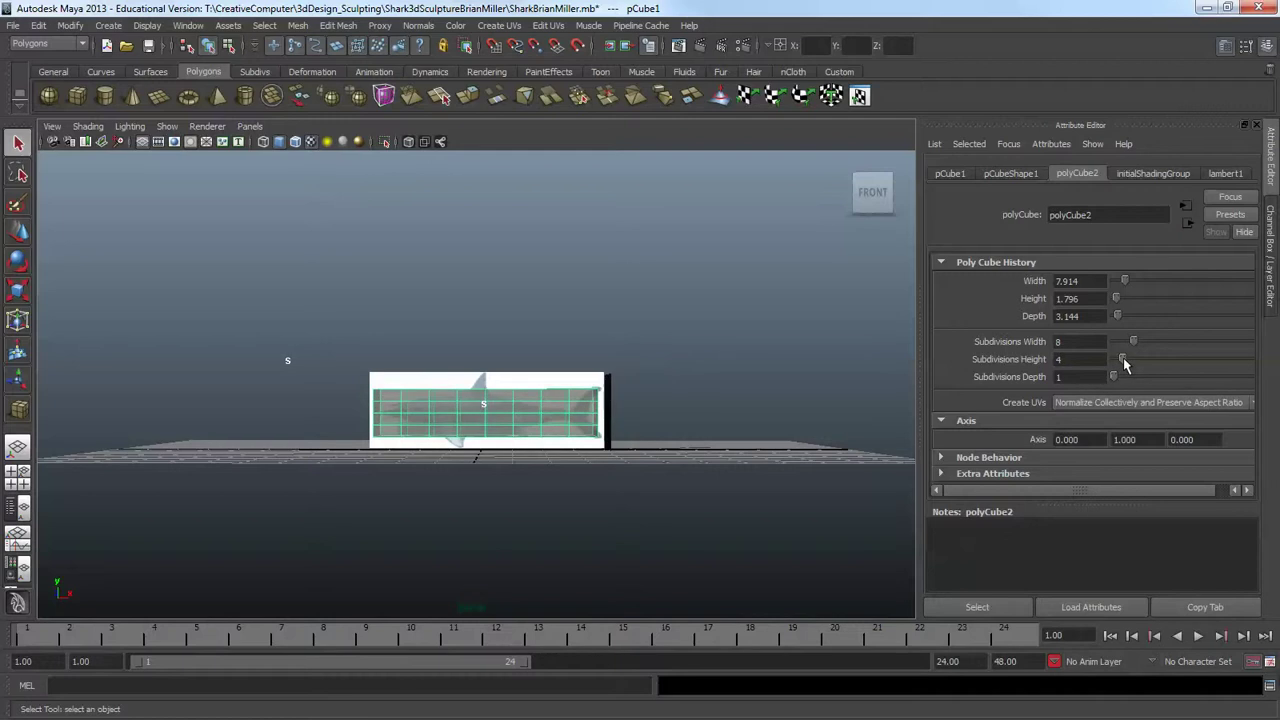
pyautogui.click(721, 376)
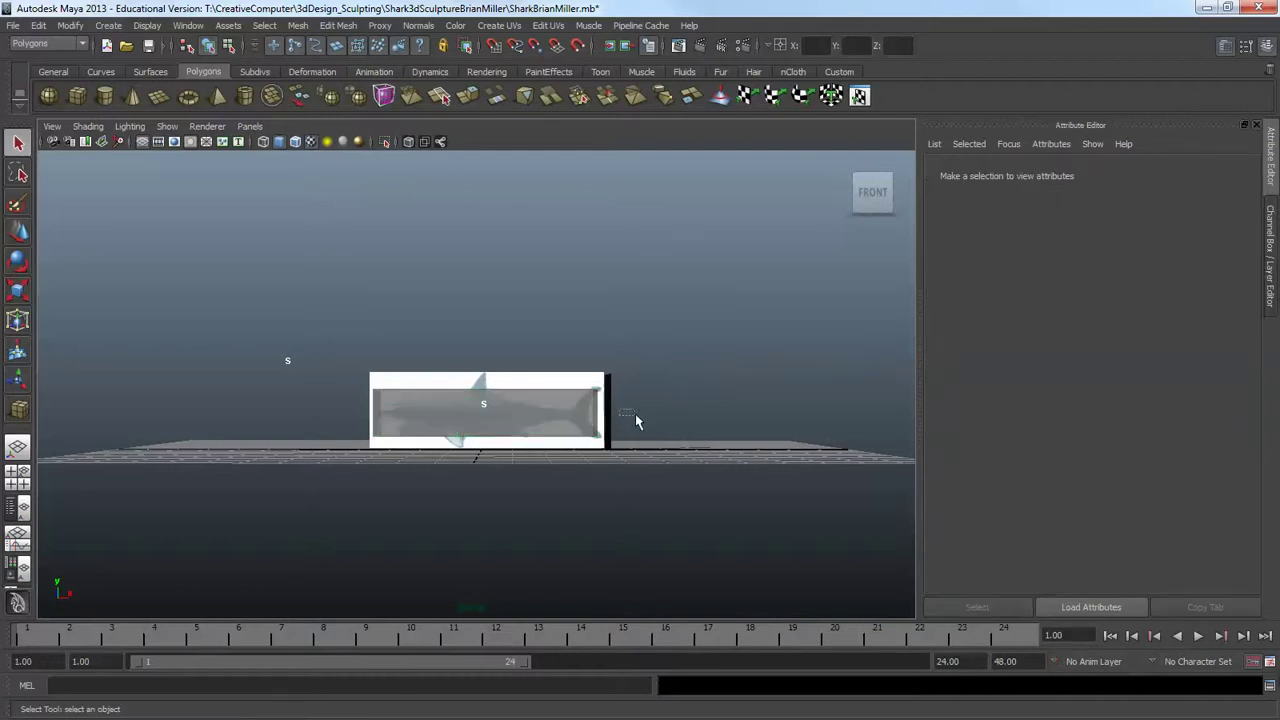
pyautogui.click(476, 416)
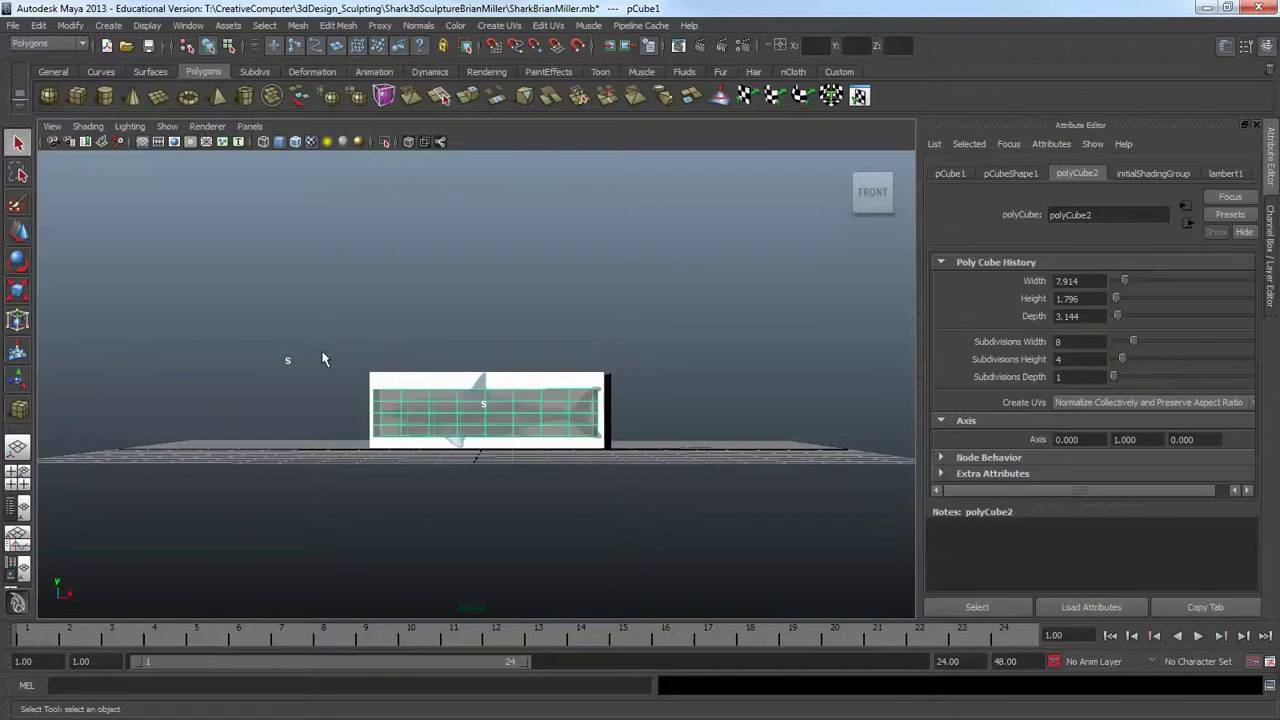
pyautogui.keyDown('alt'); pyautogui.moveTo(323, 354); pyautogui.dragTo(397, 371); pyautogui.keyUp('alt')
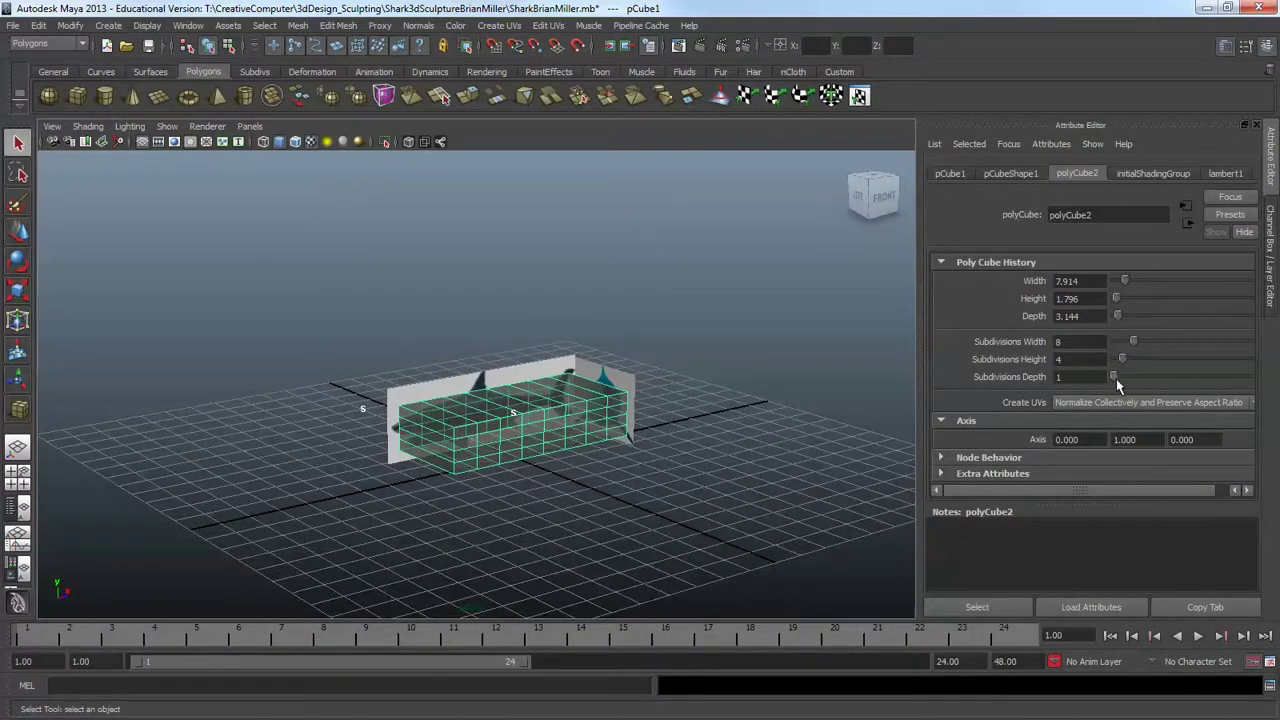
pyautogui.moveTo(1114, 377); pyautogui.dragTo(1121, 378)
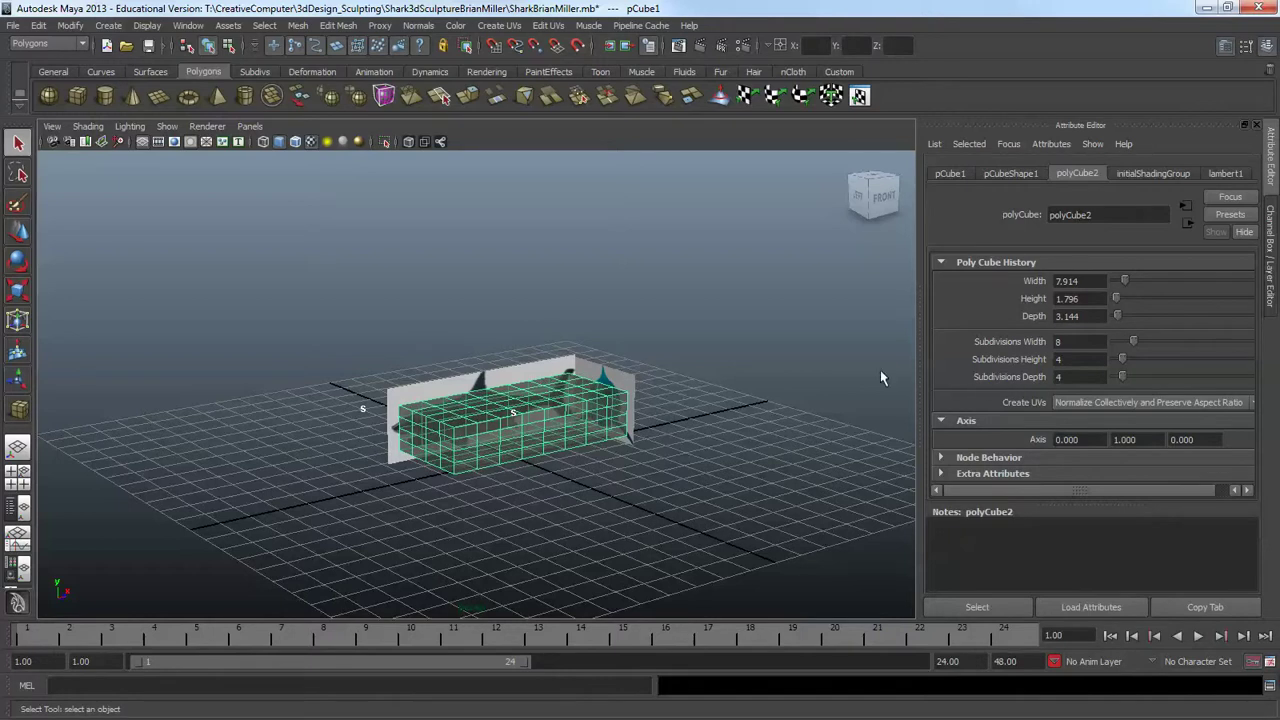
# Scale the box to 0.463 in depth, viewed from its end, and return to the front with it deselected
pyautogui.keyDown('alt'); pyautogui.moveTo(698, 433); pyautogui.dragTo(800, 406); pyautogui.keyUp('alt')
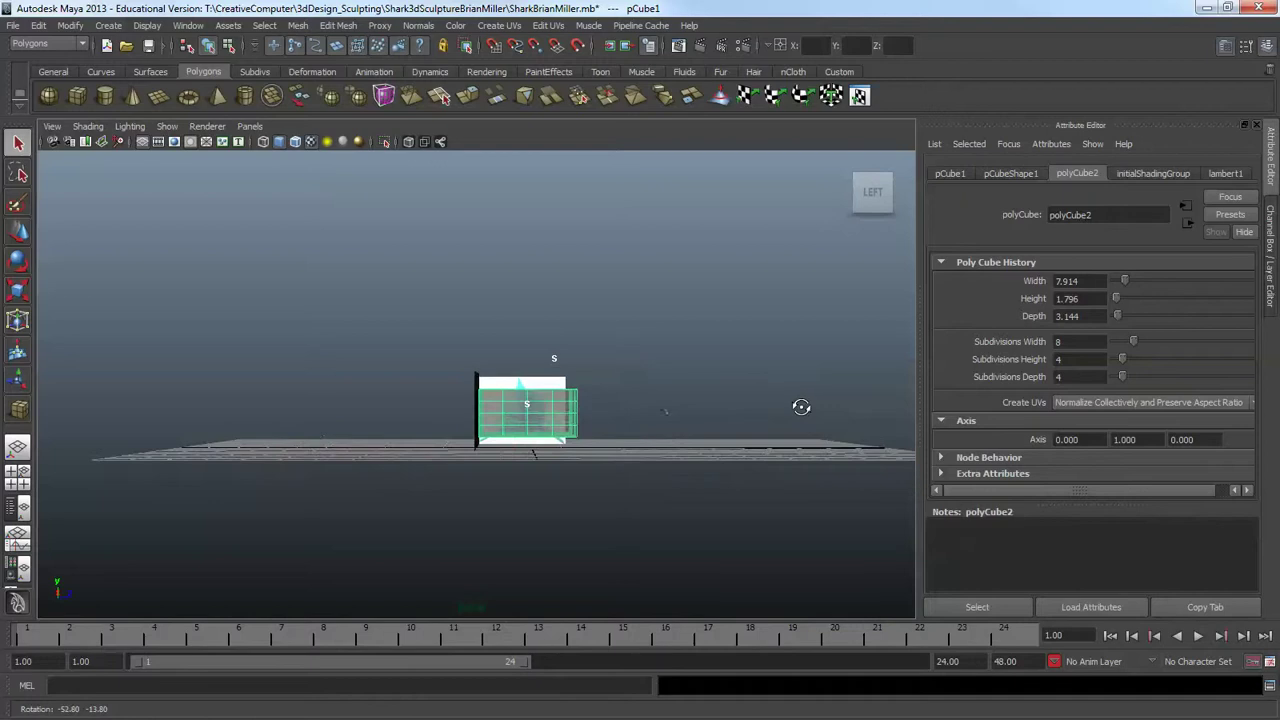
pyautogui.click(19, 292)
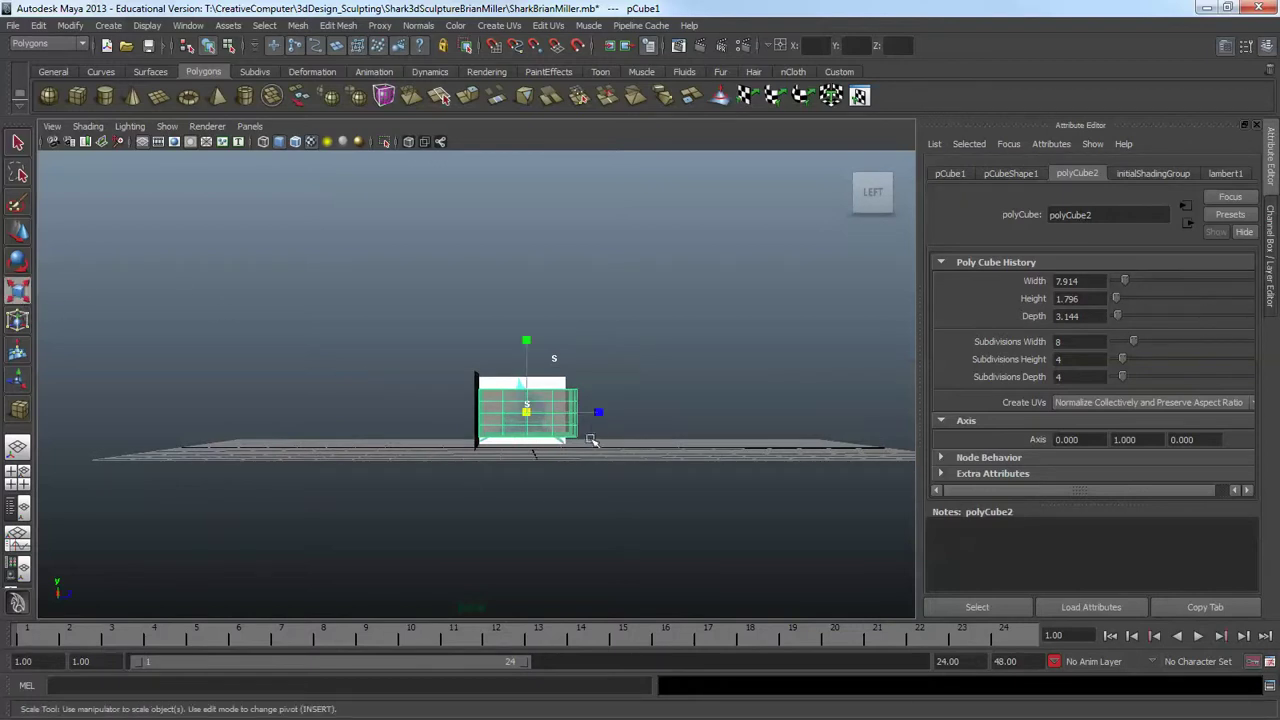
pyautogui.moveTo(600, 411); pyautogui.dragTo(561, 418)
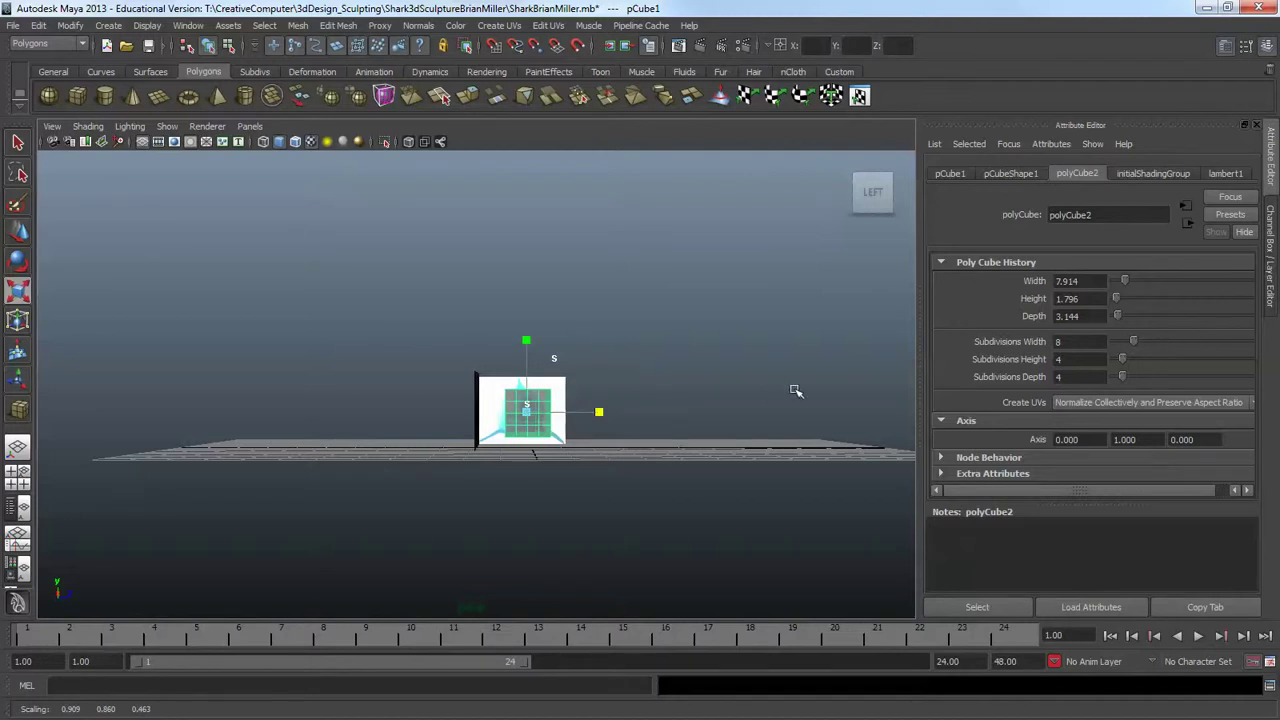
pyautogui.click(714, 409)
pyautogui.keyDown('alt'); pyautogui.moveTo(726, 400); pyautogui.dragTo(541, 404); pyautogui.keyUp('alt')
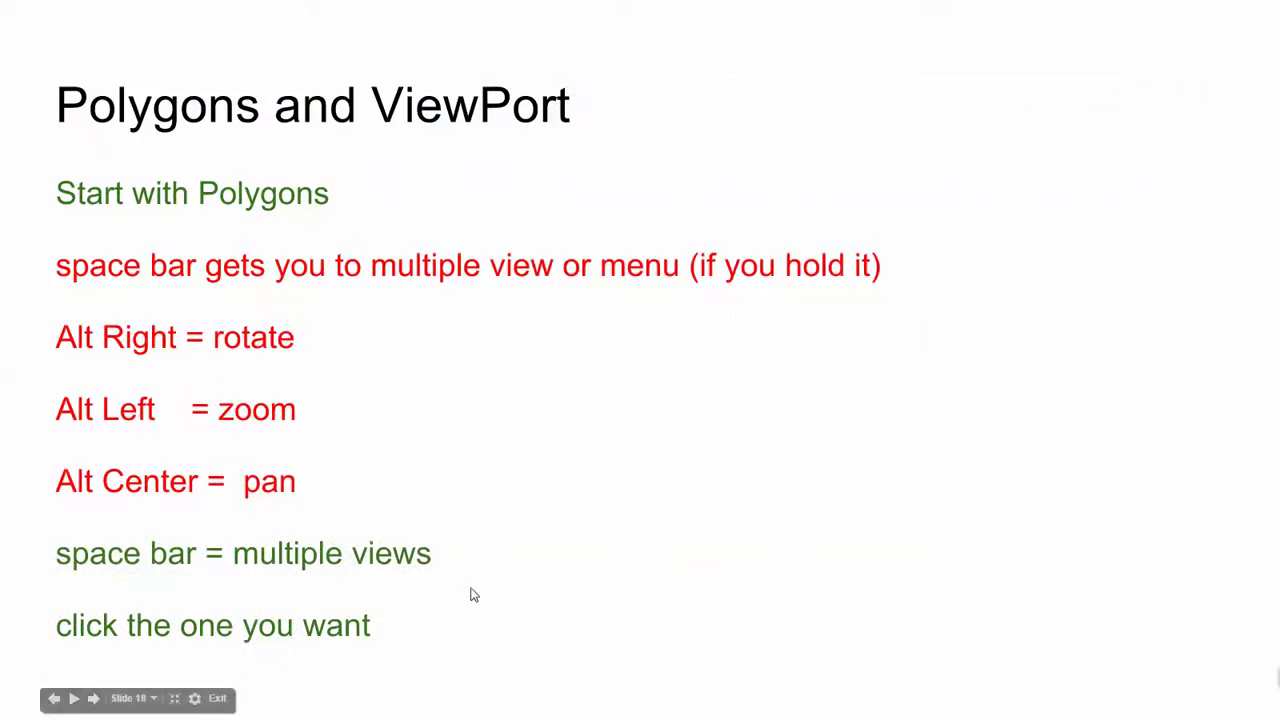
pyautogui.click(506, 568)
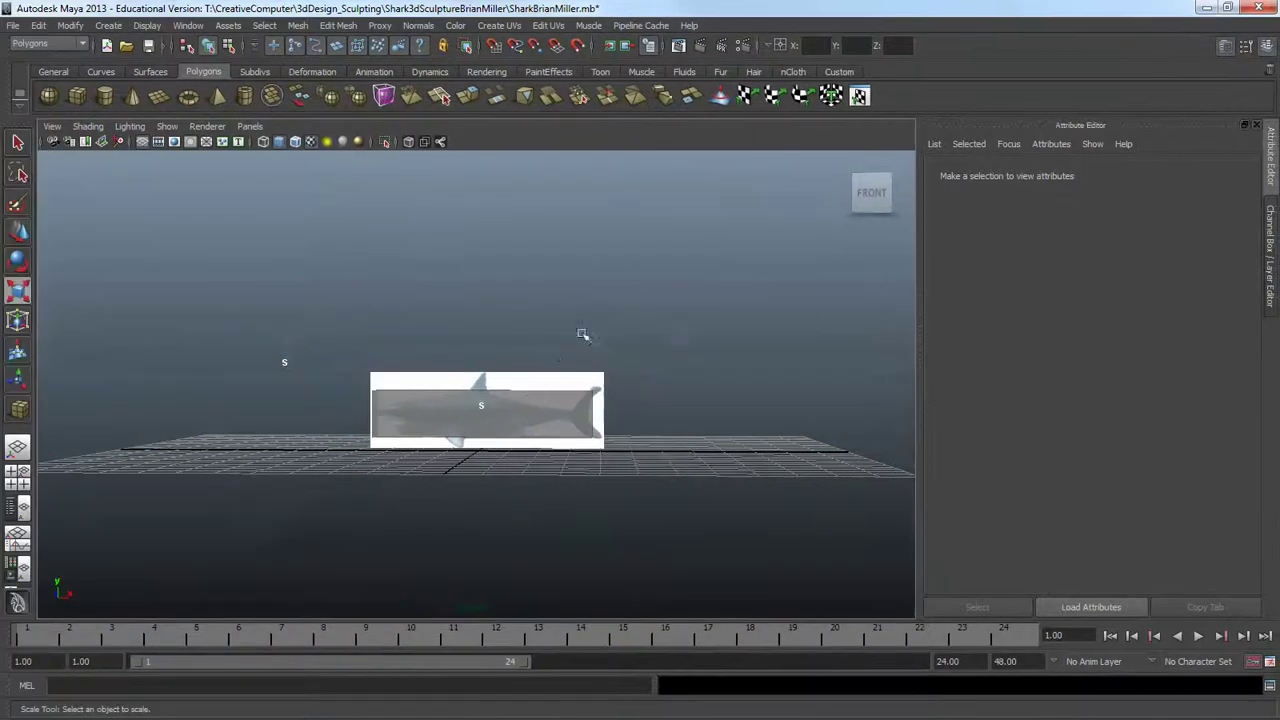
# Select the subdivided box and create a new display layer from it
pyautogui.moveTo(514, 411); pyautogui.dragTo(585, 392, button='right')
pyautogui.click(17, 143)
pyautogui.click(463, 416)
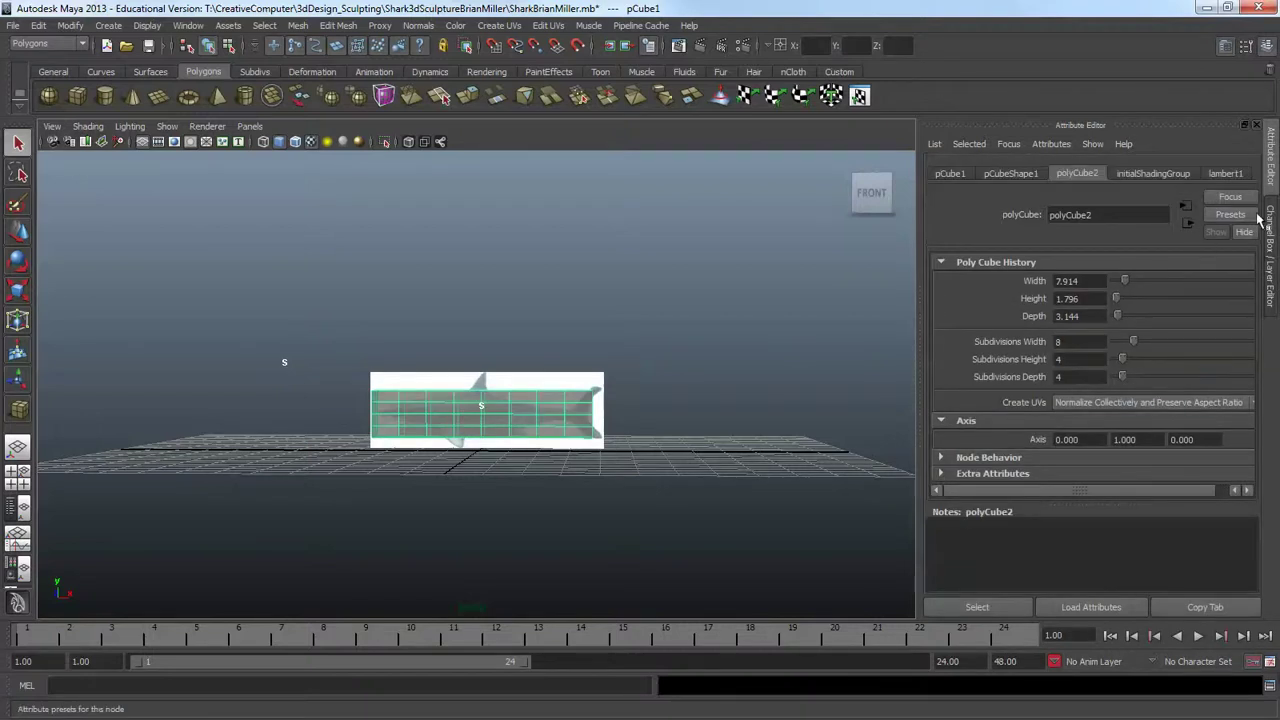
pyautogui.click(1272, 247)
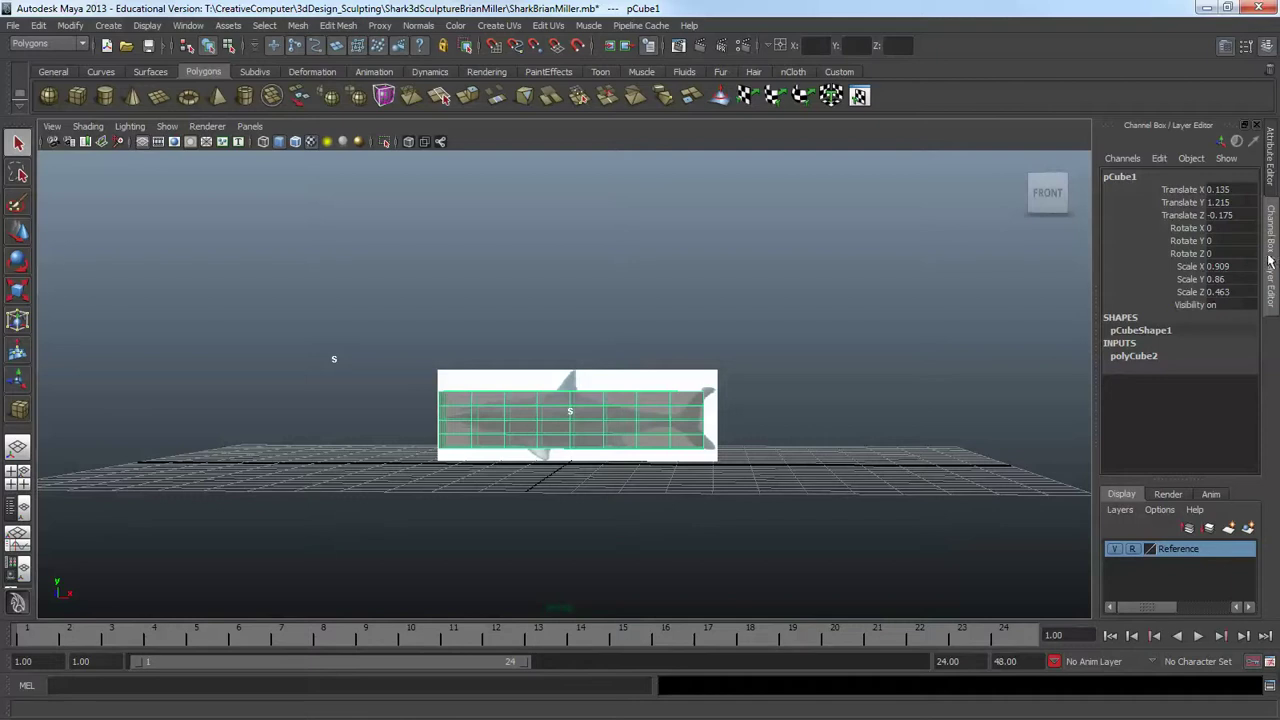
pyautogui.click(1124, 513)
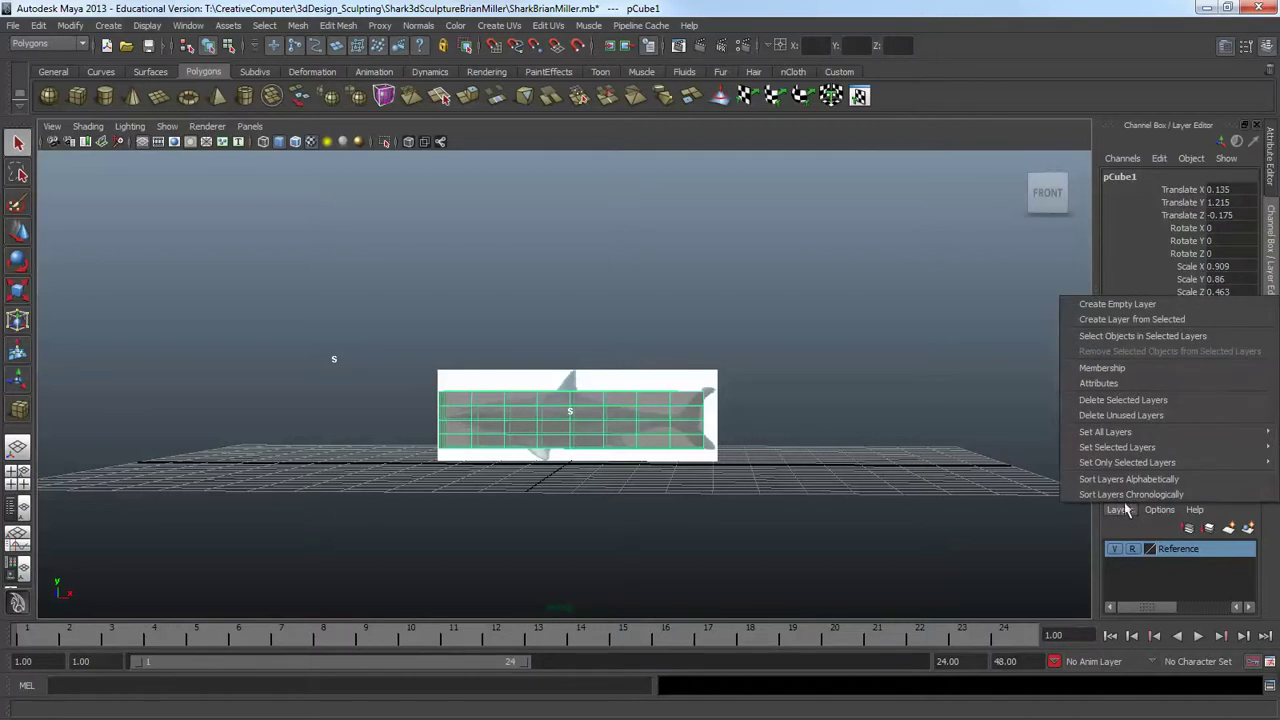
pyautogui.click(1130, 320)
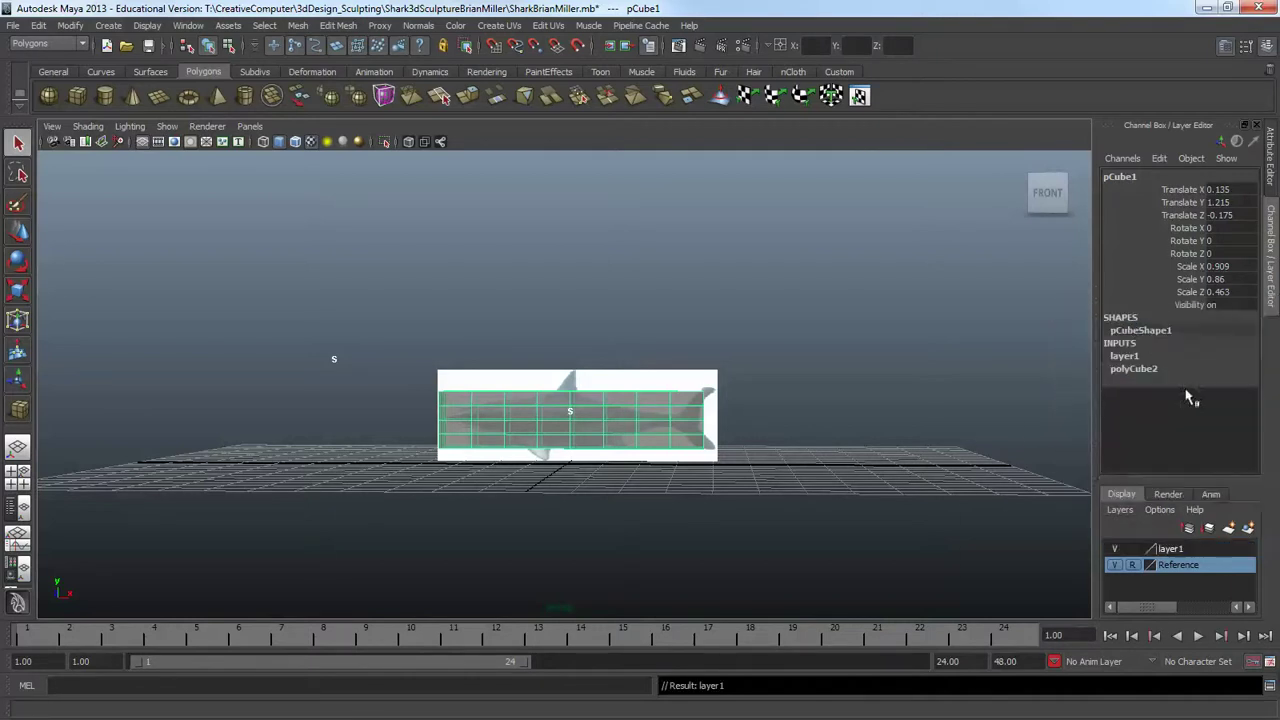
# Rename the box's new display layer to Shark and toggle its visibility off and on again
pyautogui.click(1180, 553)
pyautogui.doubleClick(1178, 553)
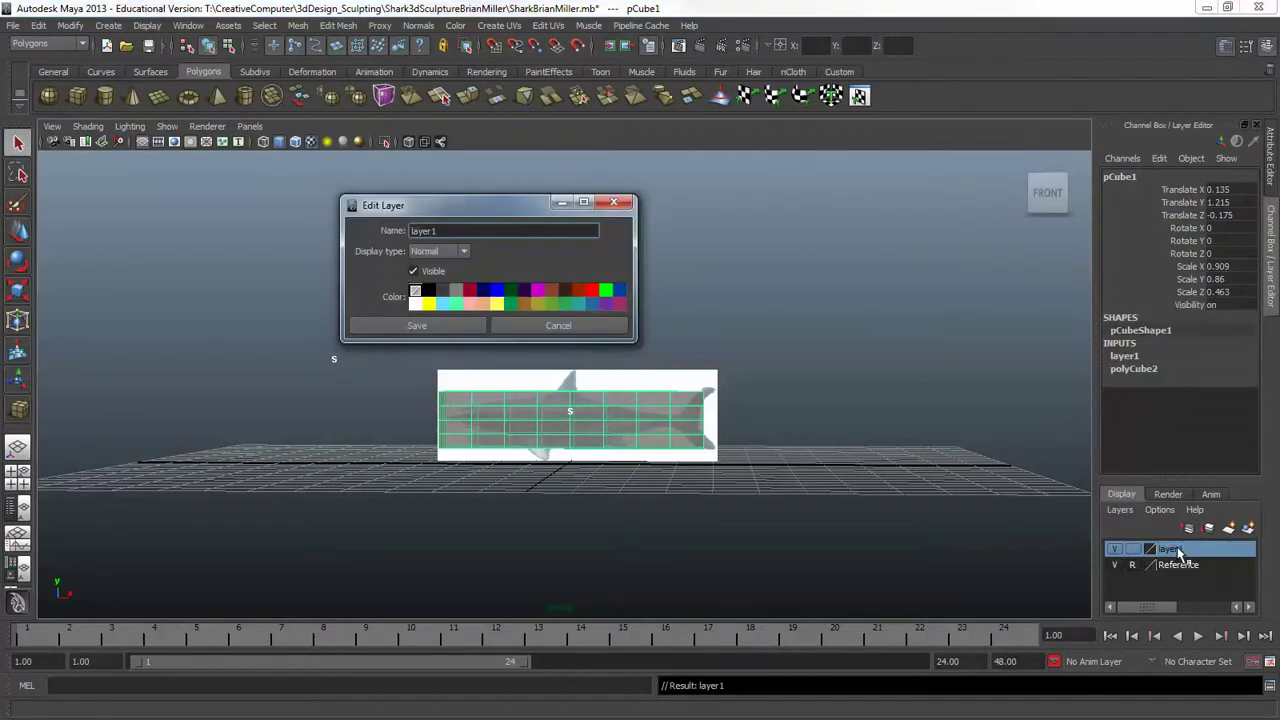
pyautogui.press('BackSpace')
pyautogui.press('BackSpace')
pyautogui.press('BackSpace')
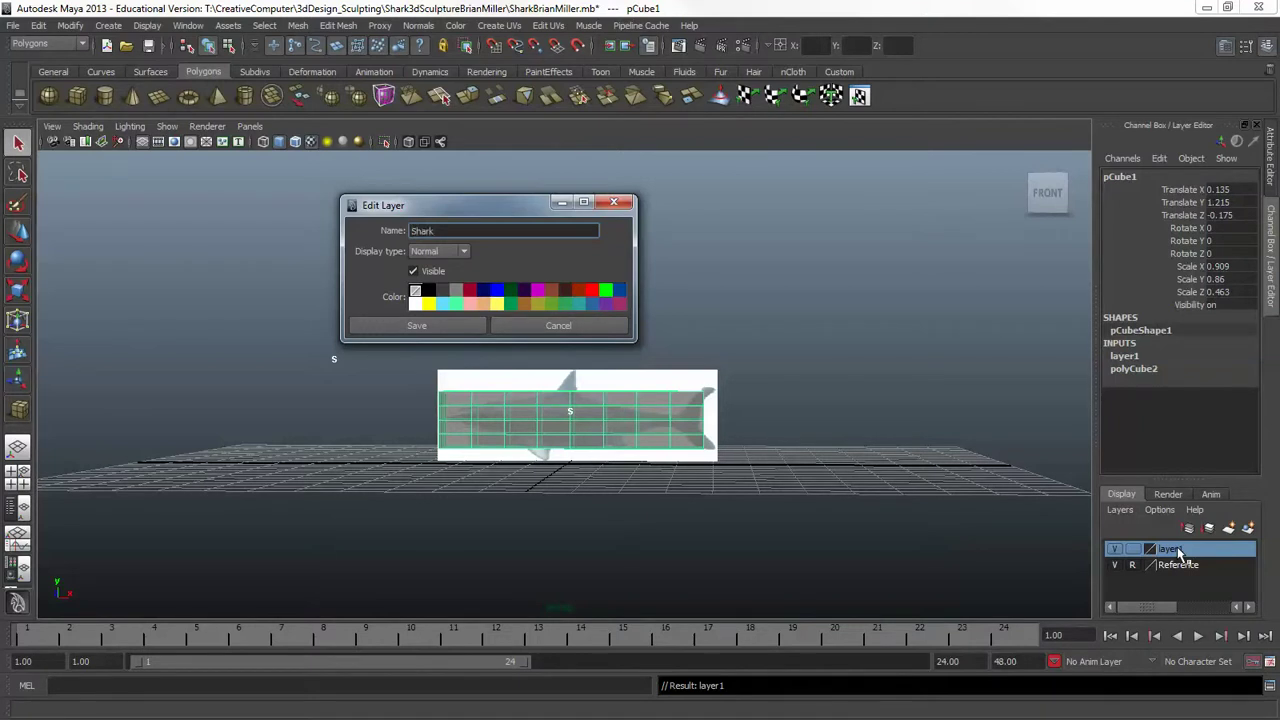
pyautogui.click(423, 326)
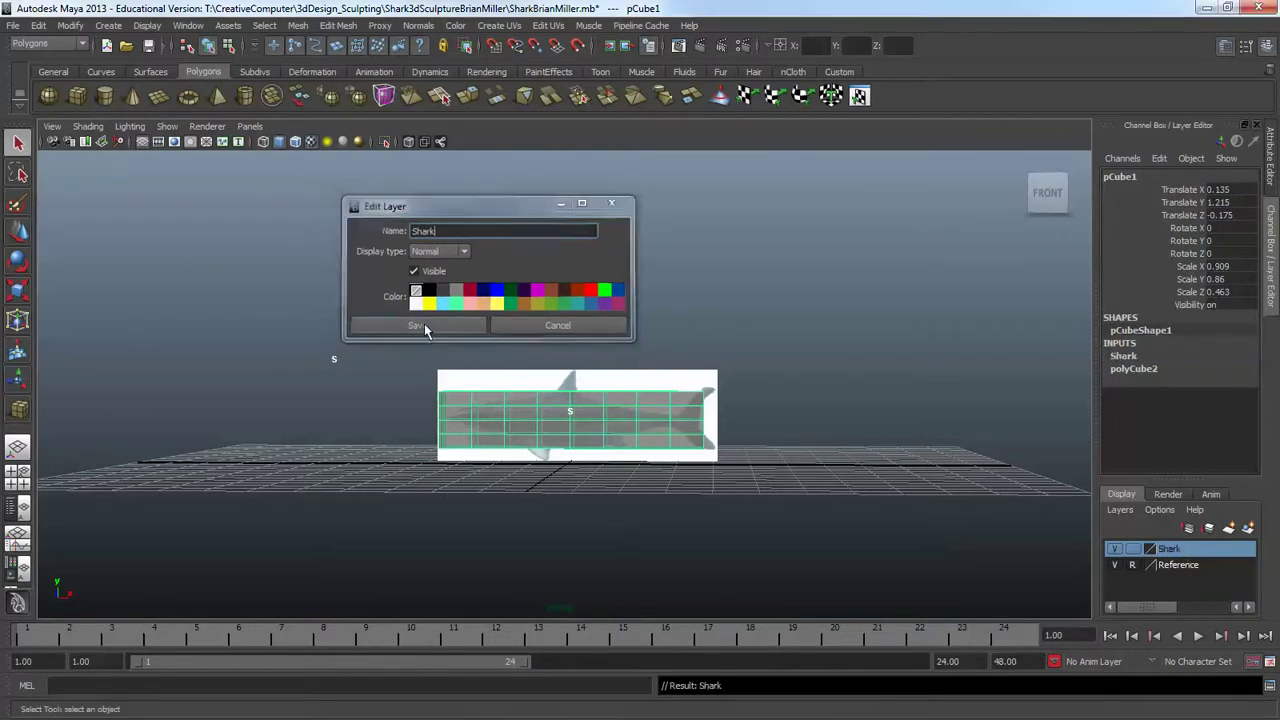
pyautogui.click(1115, 549)
pyautogui.click(1115, 549)
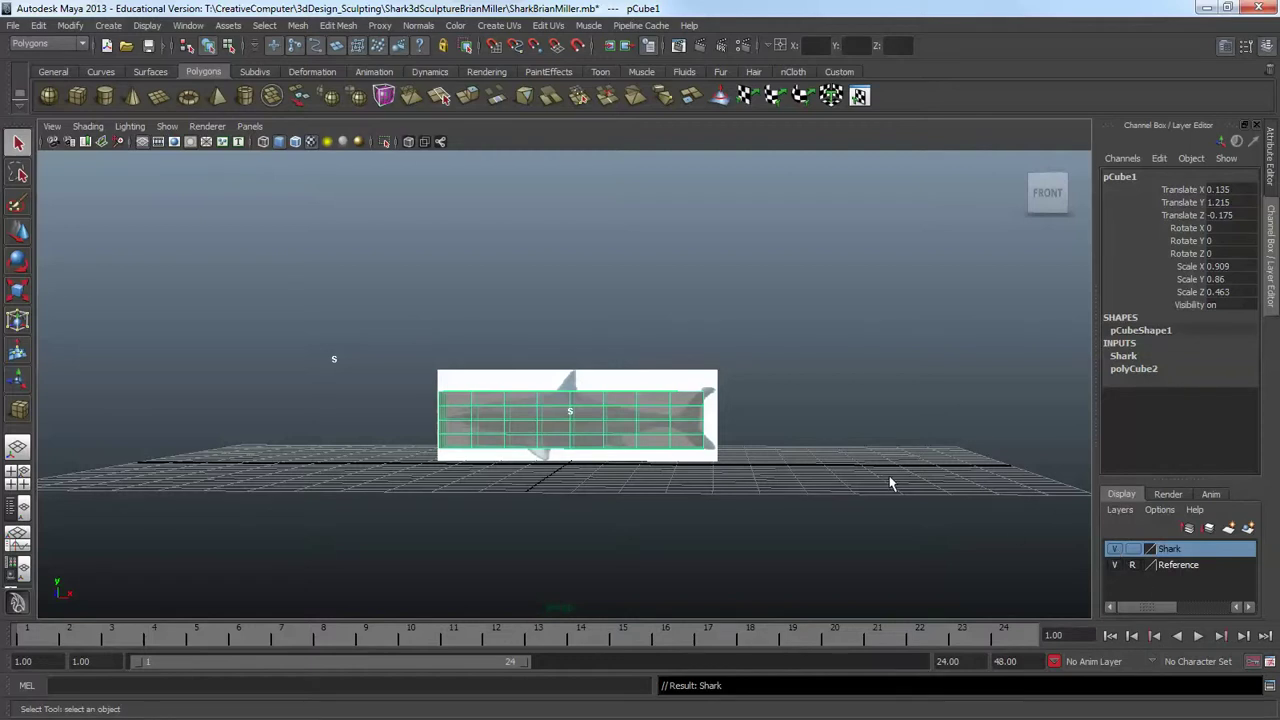
# Select the box's upper edges above the snout and move them down and back to about X -2.98, Y 1.57
pyautogui.scroll(5, 722, 427)
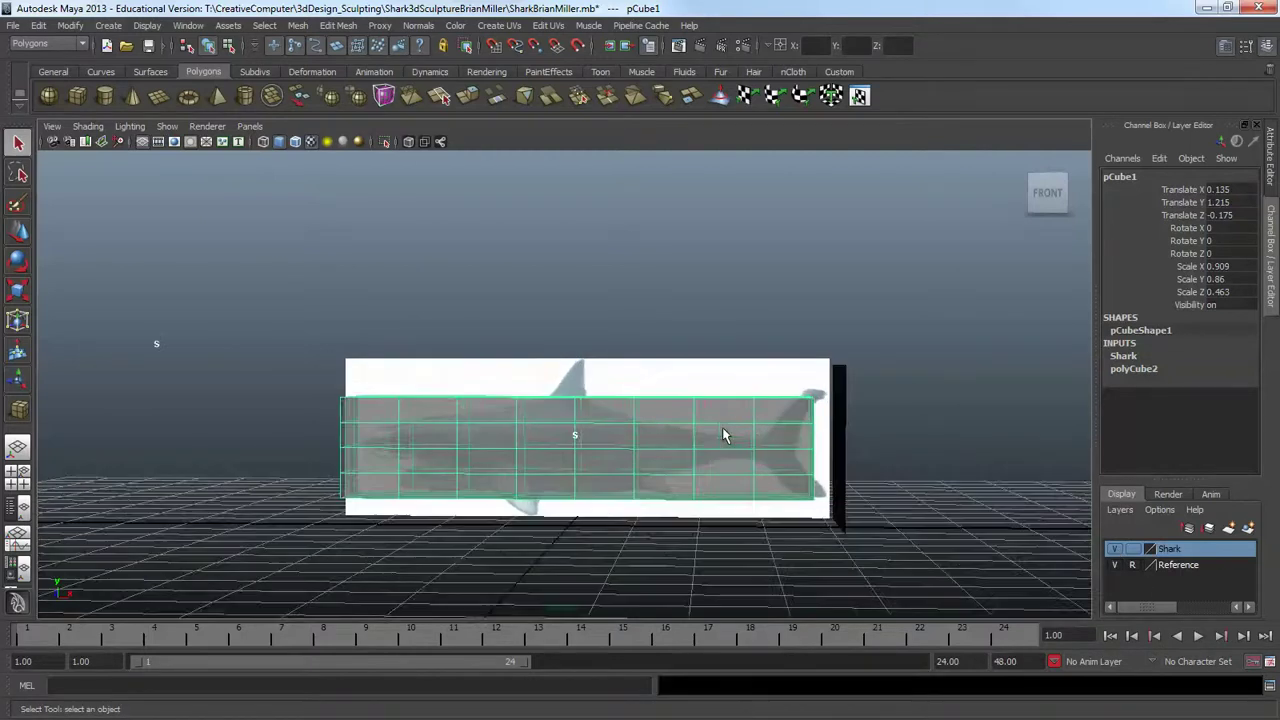
pyautogui.keyDown('alt'); pyautogui.moveTo(655, 435); pyautogui.dragTo(670, 427); pyautogui.keyUp('alt')
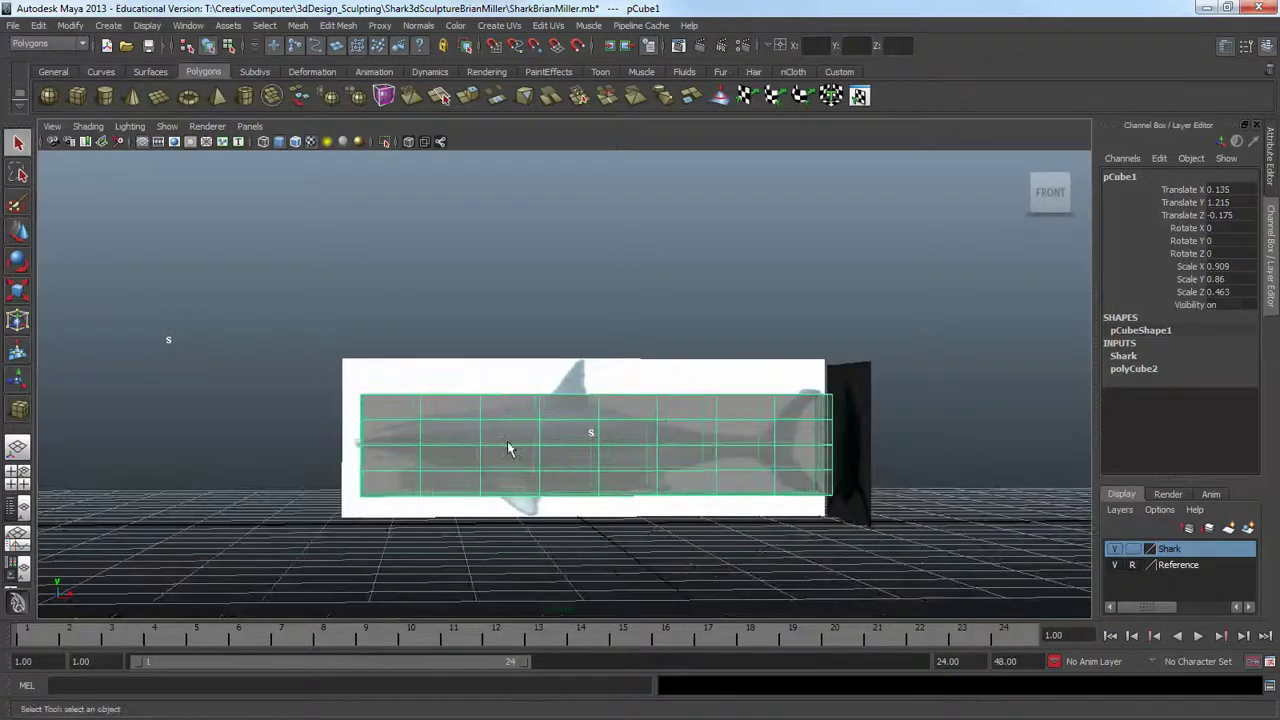
pyautogui.rightClick(471, 413)
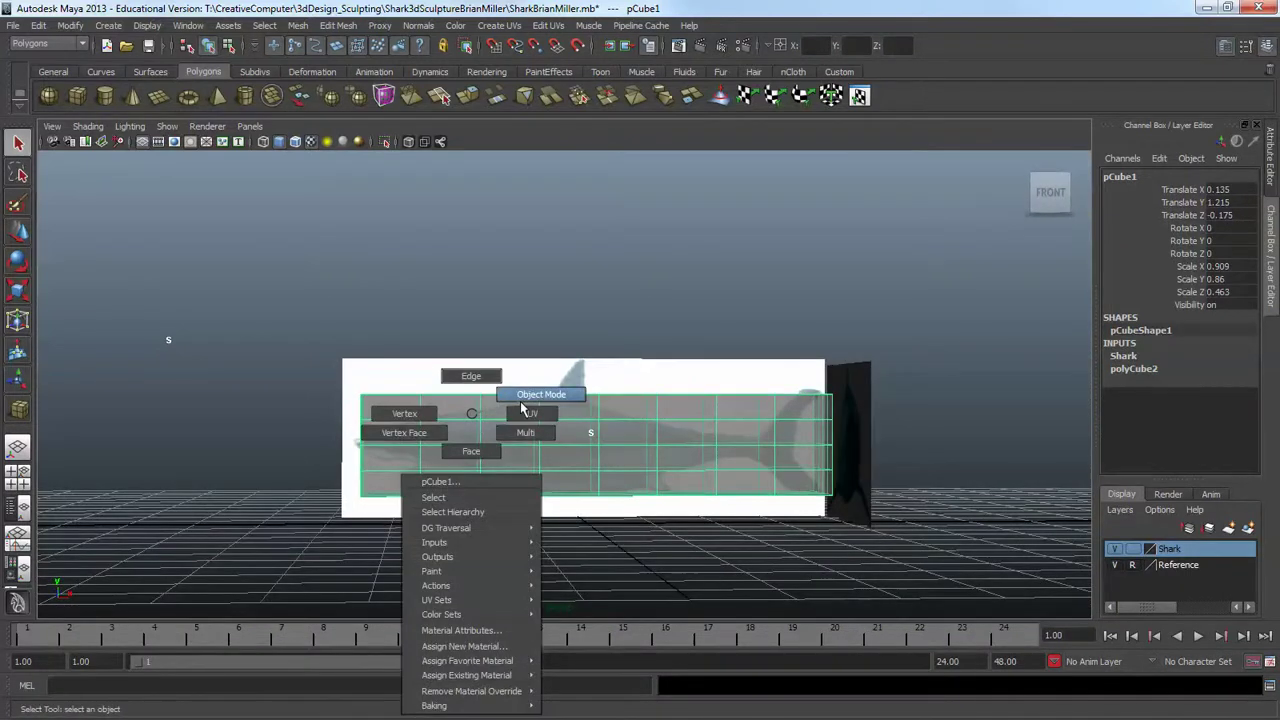
pyautogui.click(471, 377)
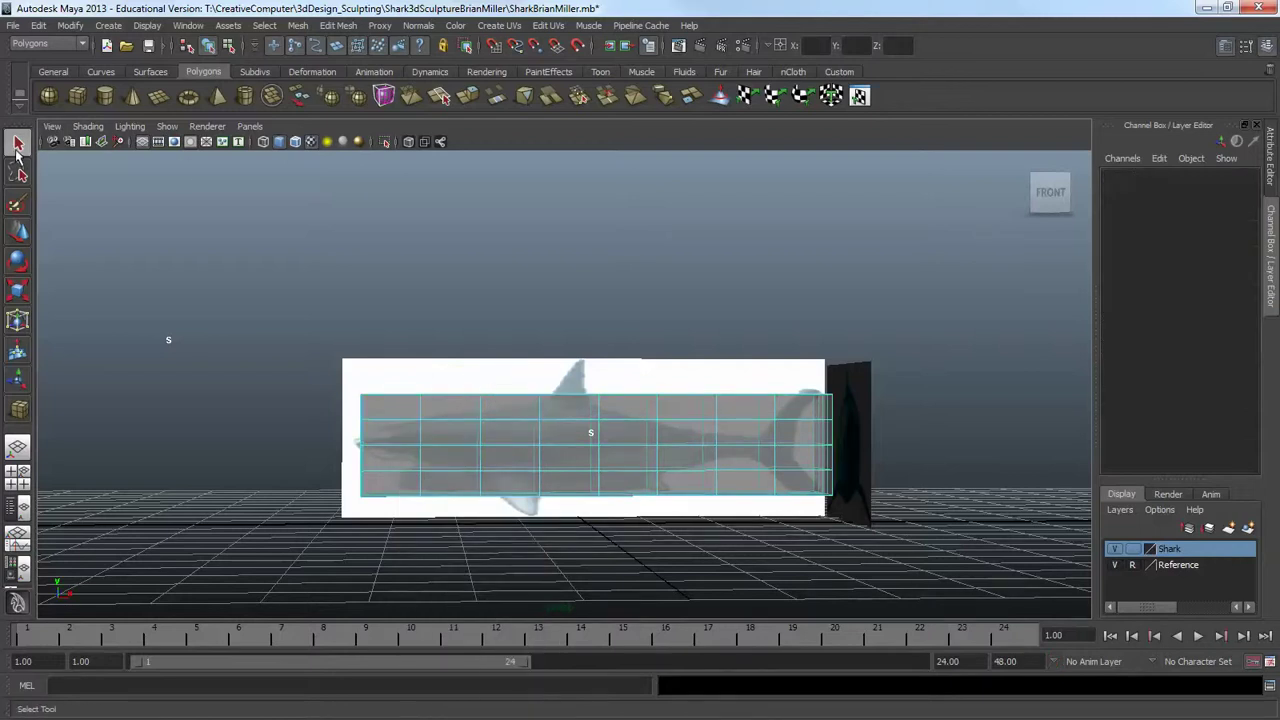
pyautogui.click(20, 174)
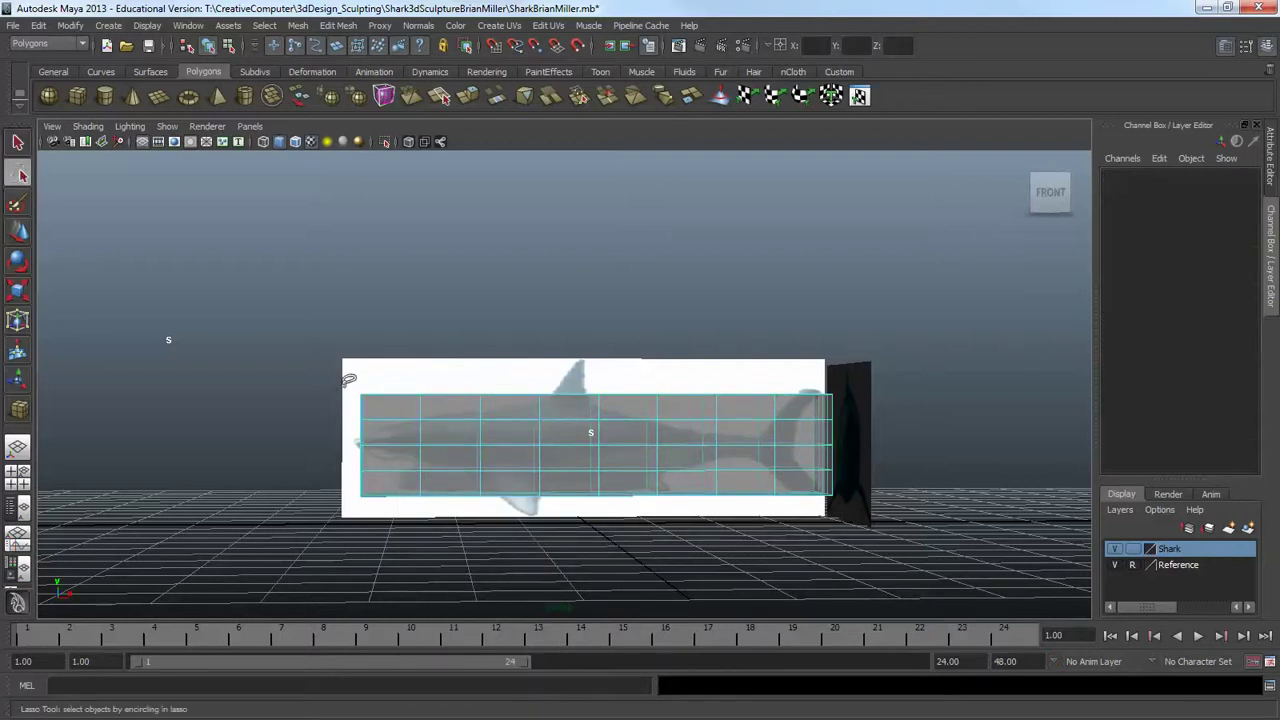
pyautogui.moveTo(362, 392)
pyautogui.mouseDown()
pyautogui.moveTo(368, 374)
pyautogui.moveTo(356, 370)
pyautogui.moveTo(360, 390)
pyautogui.moveTo(457, 391)
pyautogui.moveTo(430, 428)
pyautogui.moveTo(456, 386)
pyautogui.moveTo(443, 374)
pyautogui.mouseUp()
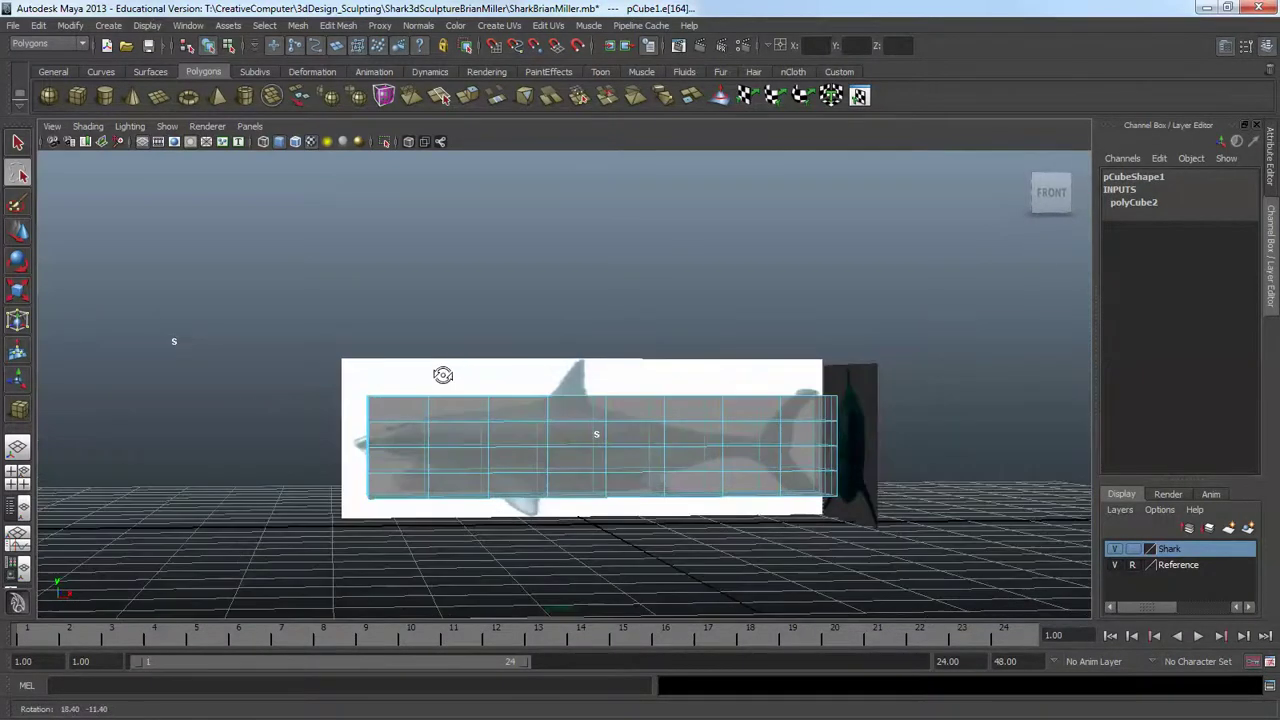
pyautogui.click(20, 231)
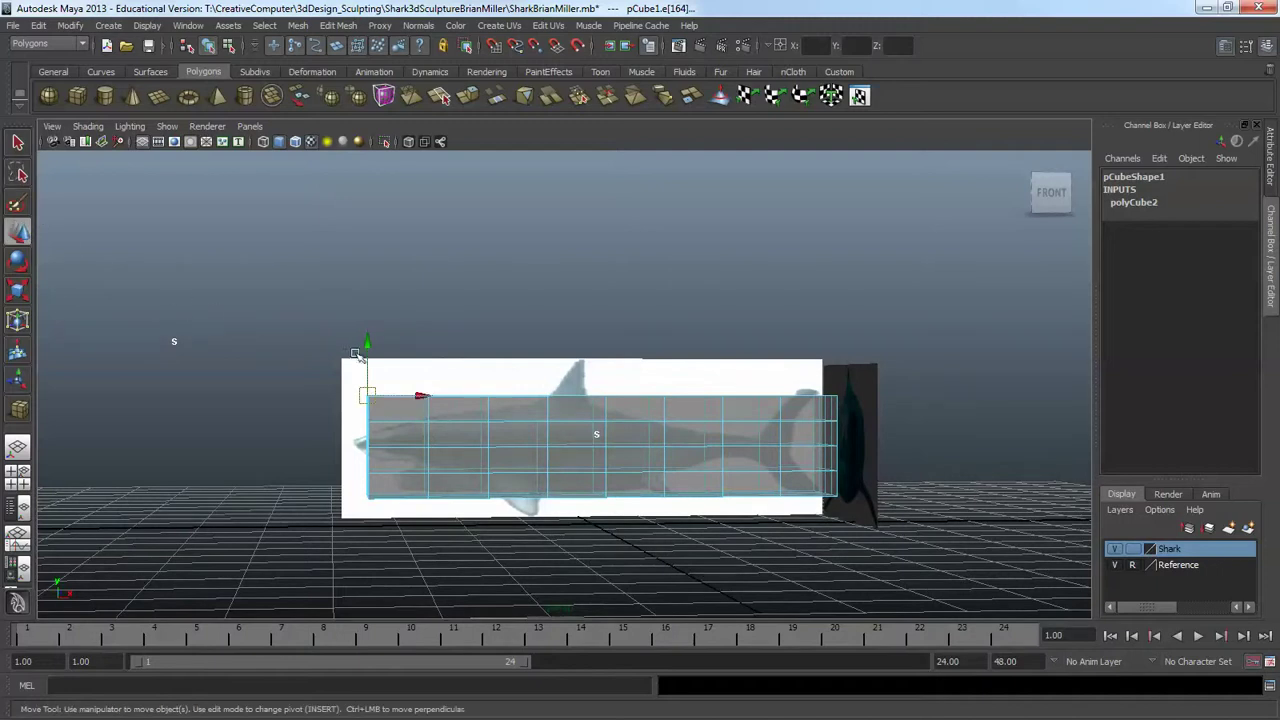
pyautogui.moveTo(364, 341); pyautogui.dragTo(366, 367)
pyautogui.moveTo(422, 421); pyautogui.dragTo(455, 420)
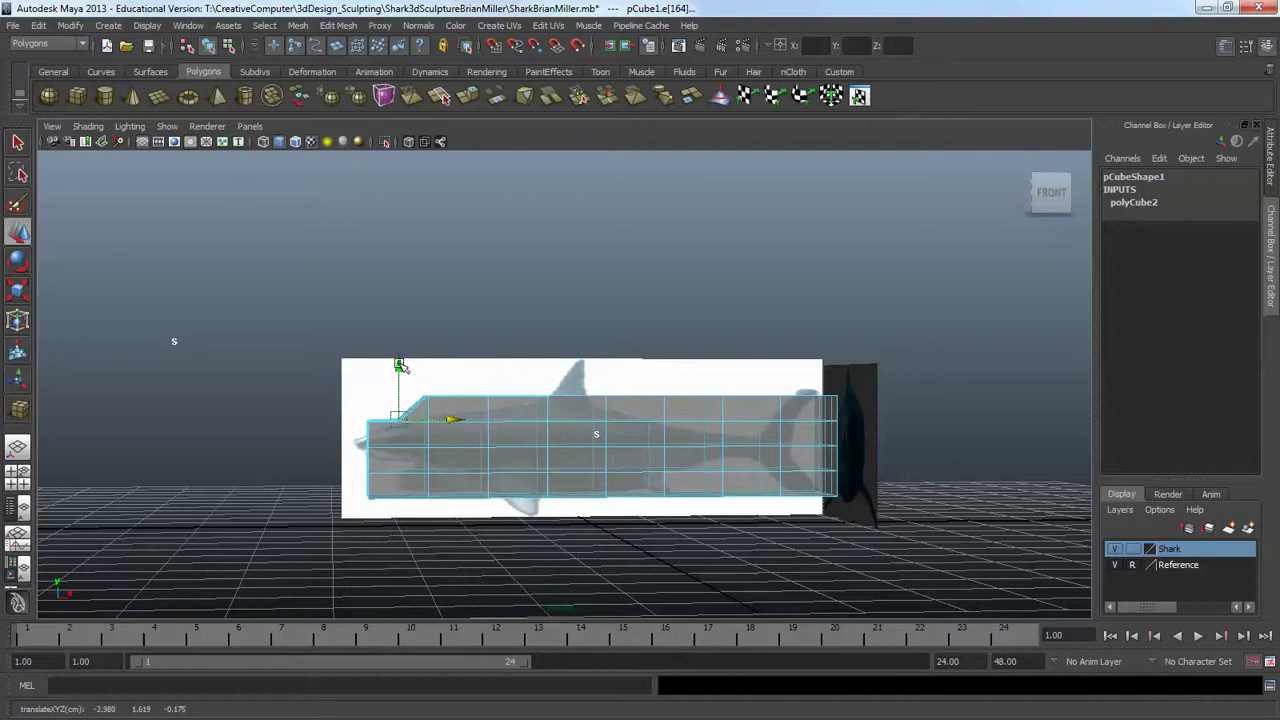
pyautogui.moveTo(400, 366); pyautogui.dragTo(403, 365)
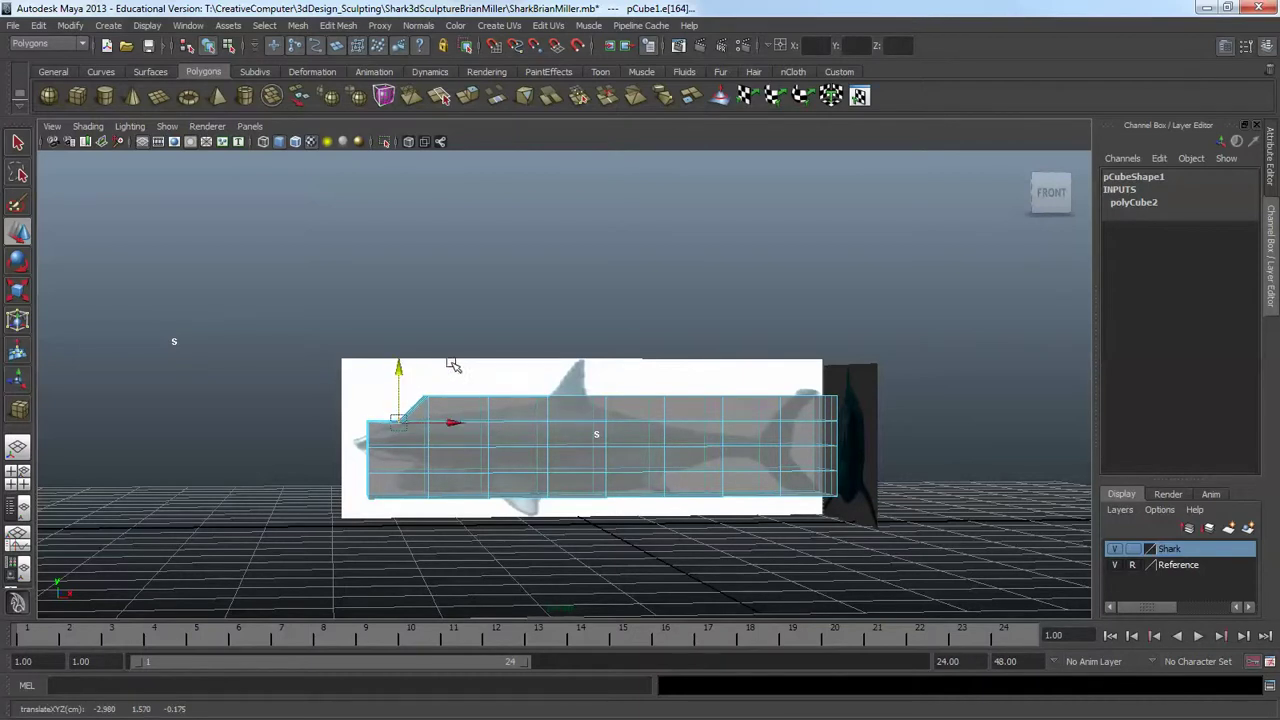
# Switch the box from edge to vertex selection and view it at an angle
pyautogui.moveTo(511, 447); pyautogui.dragTo(458, 412, button='right')
pyautogui.keyDown('alt'); pyautogui.moveTo(584, 452); pyautogui.dragTo(609, 462); pyautogui.keyUp('alt')
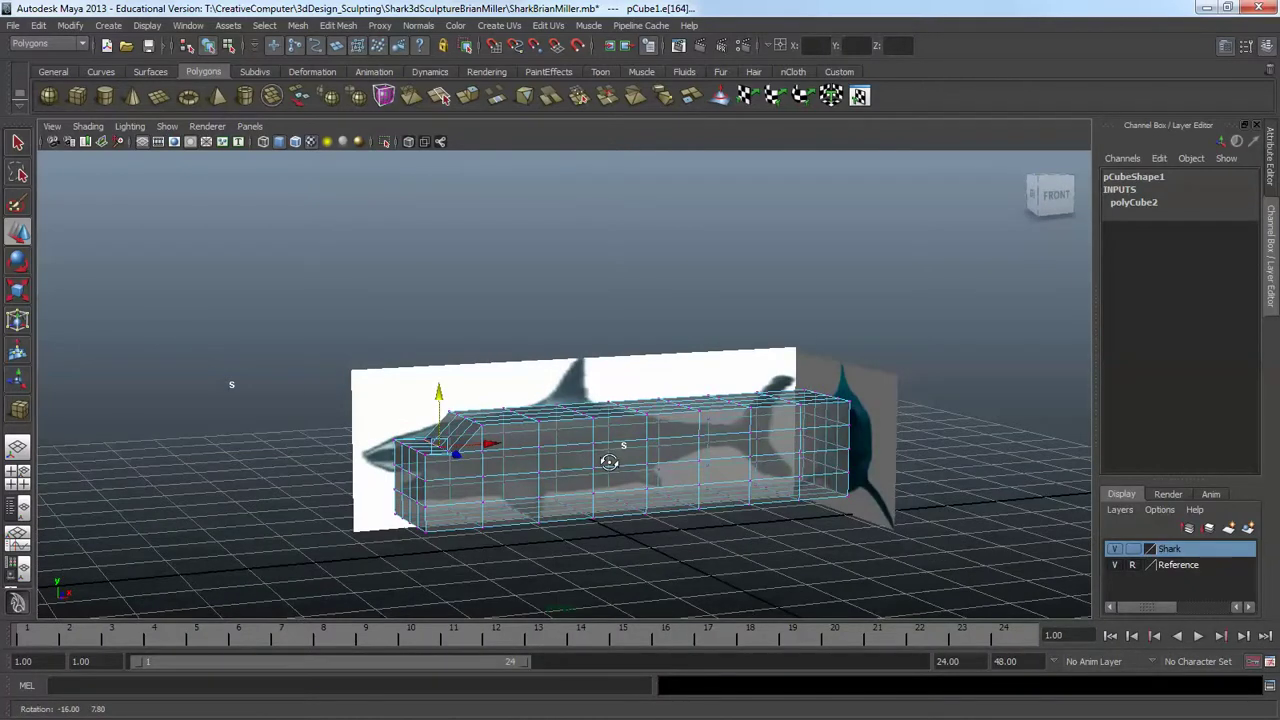
pyautogui.press('q')
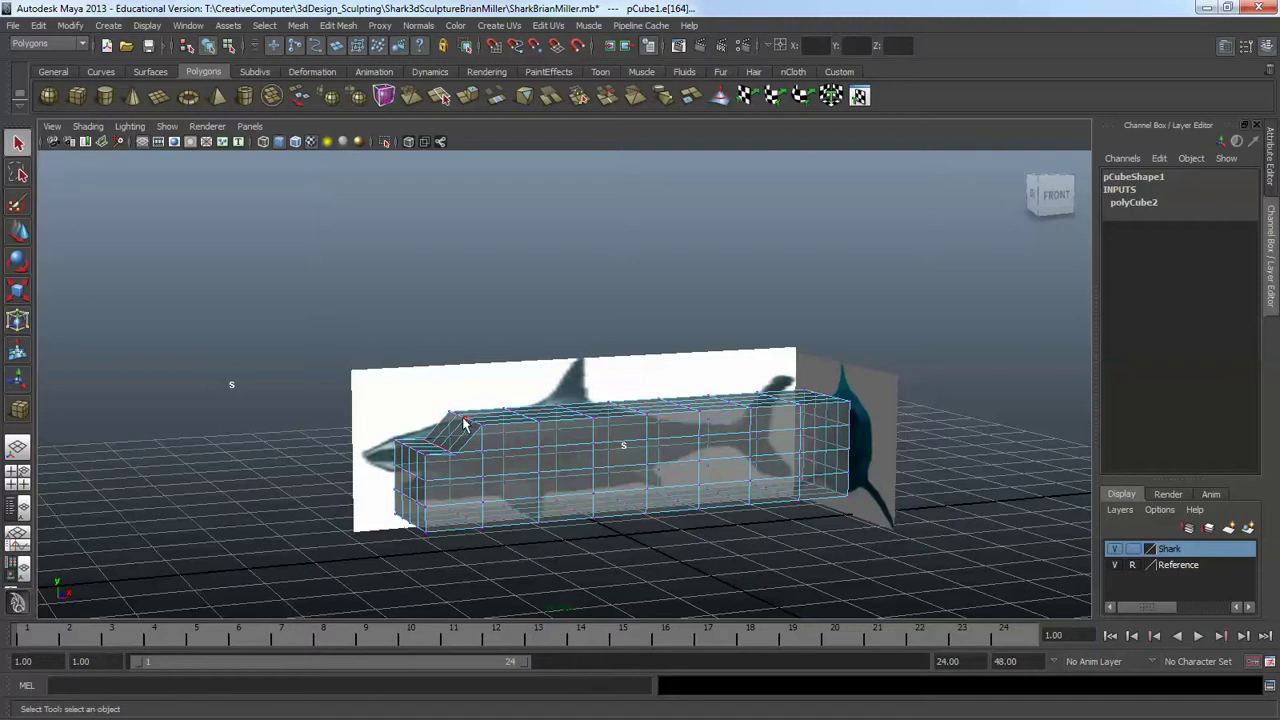
# Try raising a single top vertex behind the snout by about 0.53, and undo the move
pyautogui.click(458, 416)
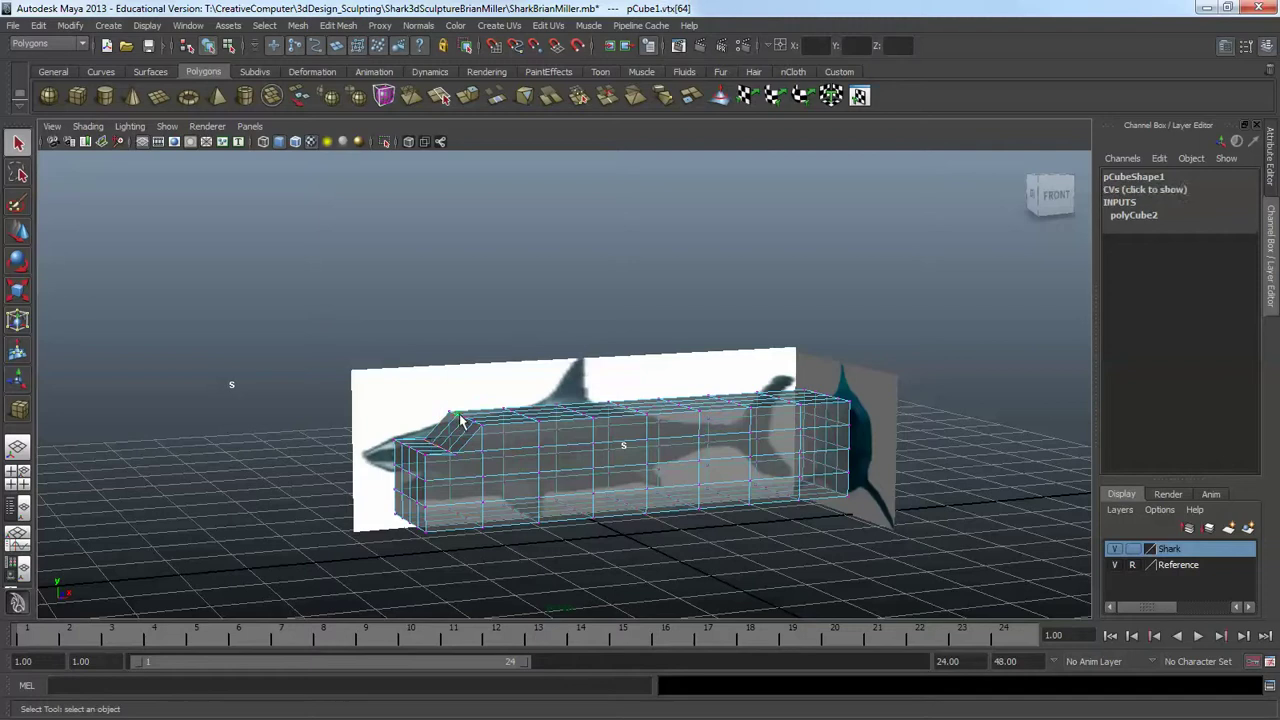
pyautogui.click(19, 232)
pyautogui.moveTo(456, 358); pyautogui.dragTo(457, 322)
pyautogui.keyDown('alt'); pyautogui.moveTo(515, 428); pyautogui.dragTo(462, 406); pyautogui.keyUp('alt')
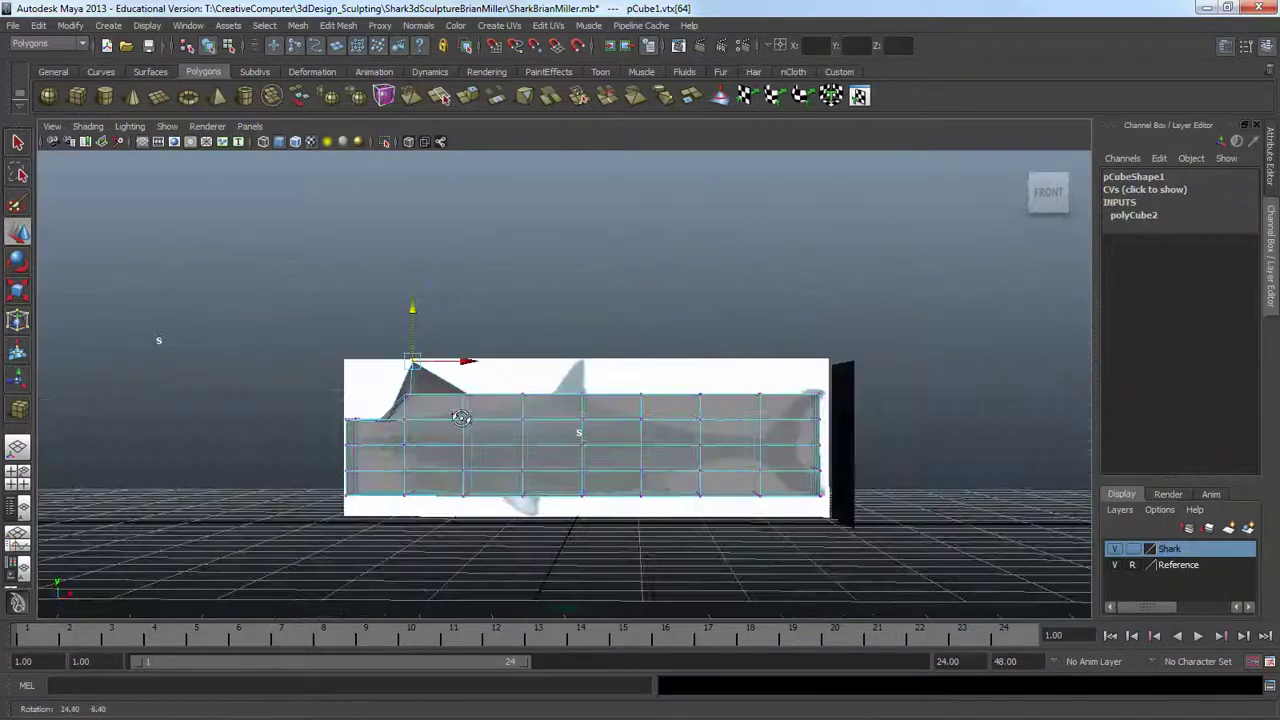
pyautogui.hotkey('ctrl', 'z')
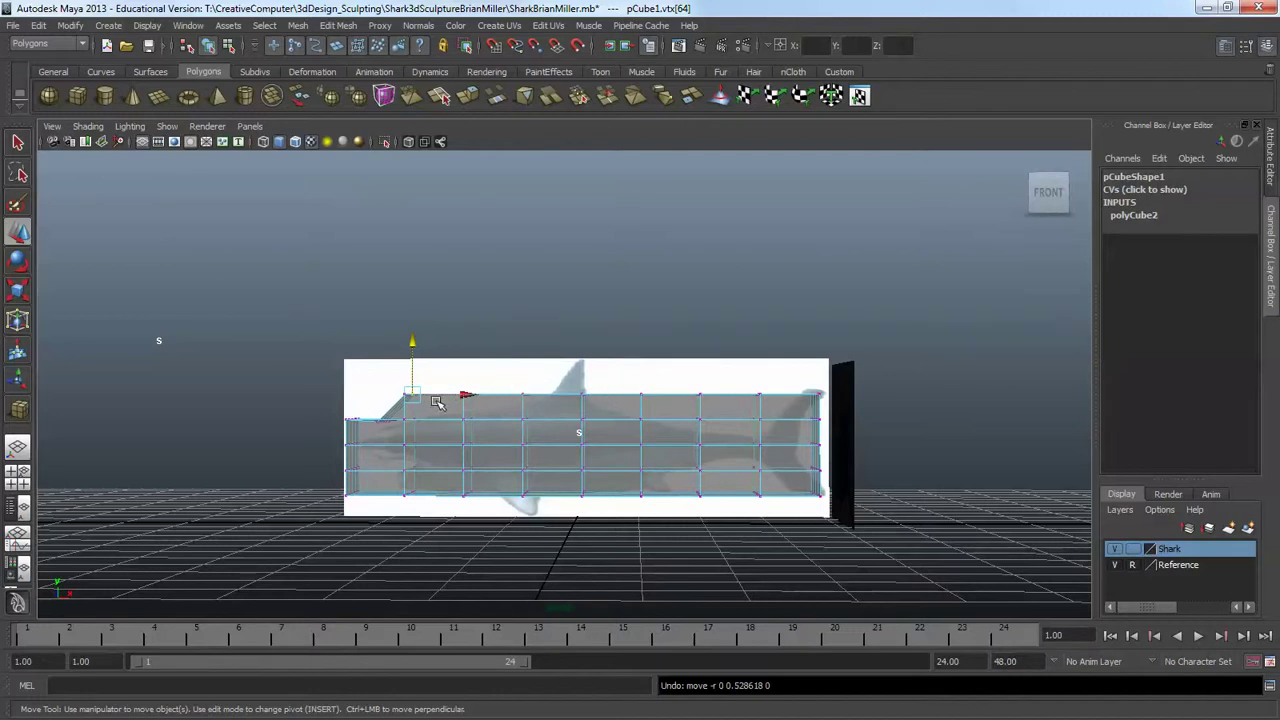
# Switch the box to edge selection, then select the upper edges just behind the snout and move them slightly down
pyautogui.moveTo(435, 401); pyautogui.dragTo(430, 374, button='right')
pyautogui.moveTo(474, 398)
pyautogui.keyDown('alt'); pyautogui.mouseDown()
pyautogui.moveTo(486, 401)
pyautogui.moveTo(464, 387)
pyautogui.moveTo(482, 384)
pyautogui.mouseUp(); pyautogui.keyUp('alt')
pyautogui.click(17, 173)
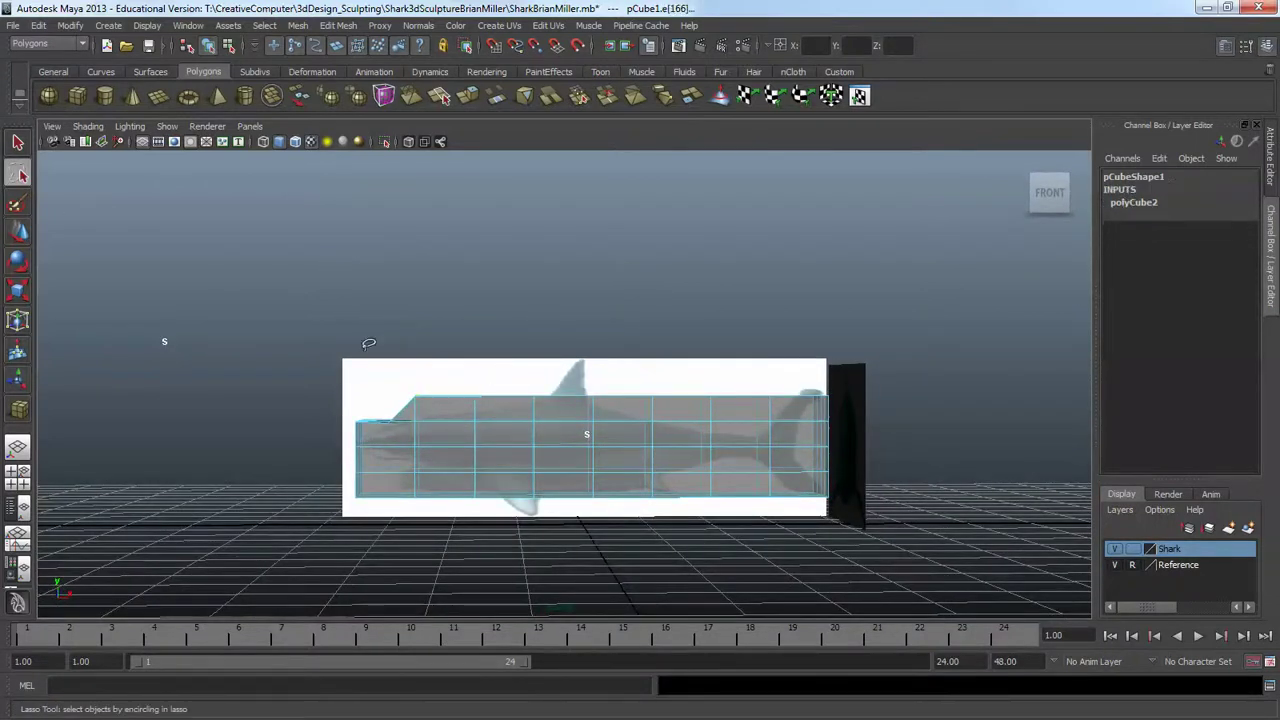
pyautogui.click(17, 231)
pyautogui.moveTo(474, 343); pyautogui.dragTo(474, 358)
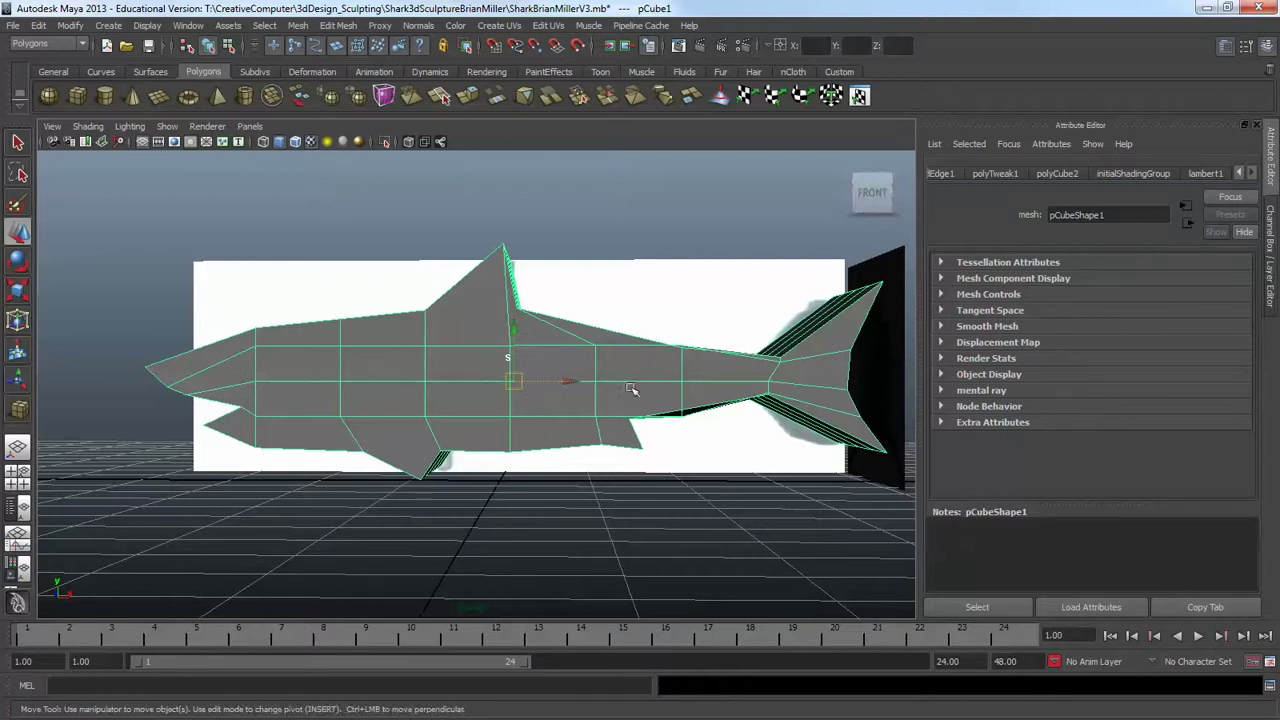
# Raise the transparency of the shark's lambert1 material to about two thirds so the reference image shows through the mesh
pyautogui.click(1241, 174)
pyautogui.click(1241, 174)
pyautogui.click(1251, 175)
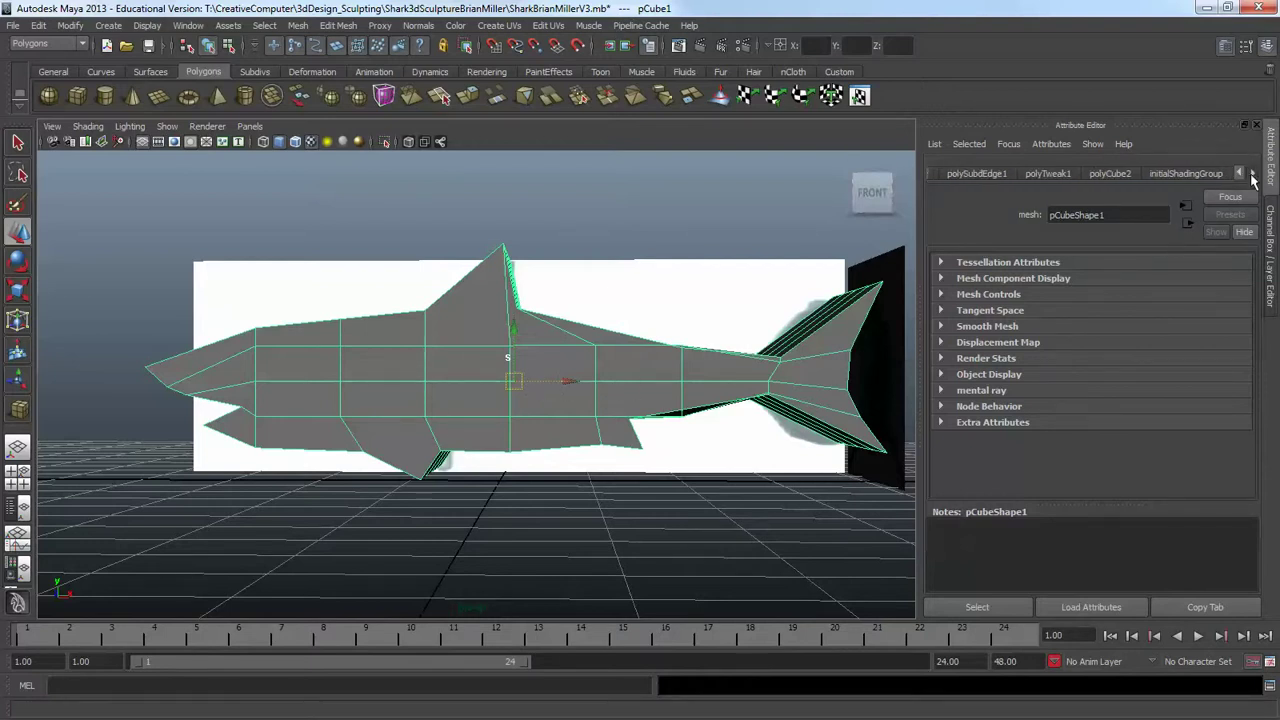
pyautogui.click(1251, 175)
pyautogui.click(1208, 173)
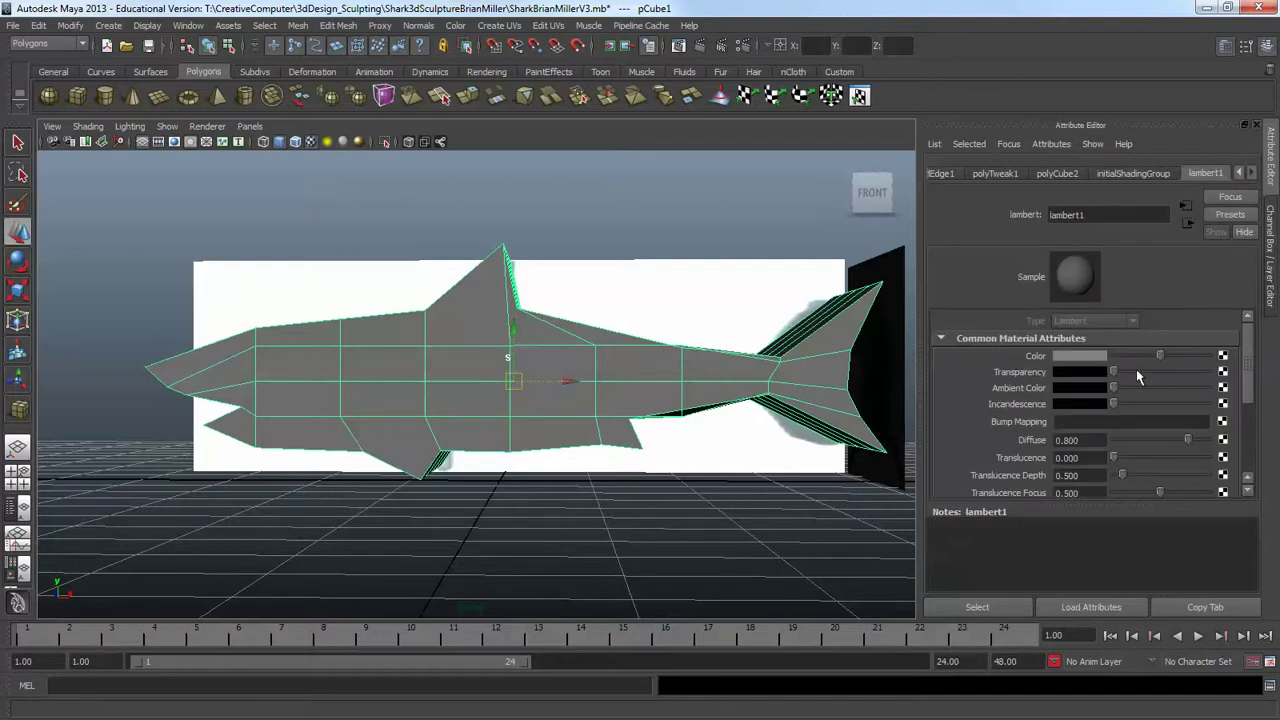
pyautogui.moveTo(1114, 372)
pyautogui.mouseDown()
pyautogui.moveTo(1178, 372)
pyautogui.moveTo(1110, 373)
pyautogui.mouseUp()
pyautogui.moveTo(612, 443)
pyautogui.keyDown('alt'); pyautogui.mouseDown()
pyautogui.moveTo(791, 438)
pyautogui.moveTo(774, 457)
pyautogui.moveTo(686, 455)
pyautogui.moveTo(609, 426)
pyautogui.moveTo(573, 443)
pyautogui.moveTo(597, 443)
pyautogui.moveTo(574, 434)
pyautogui.moveTo(596, 442)
pyautogui.mouseUp(); pyautogui.keyUp('alt')
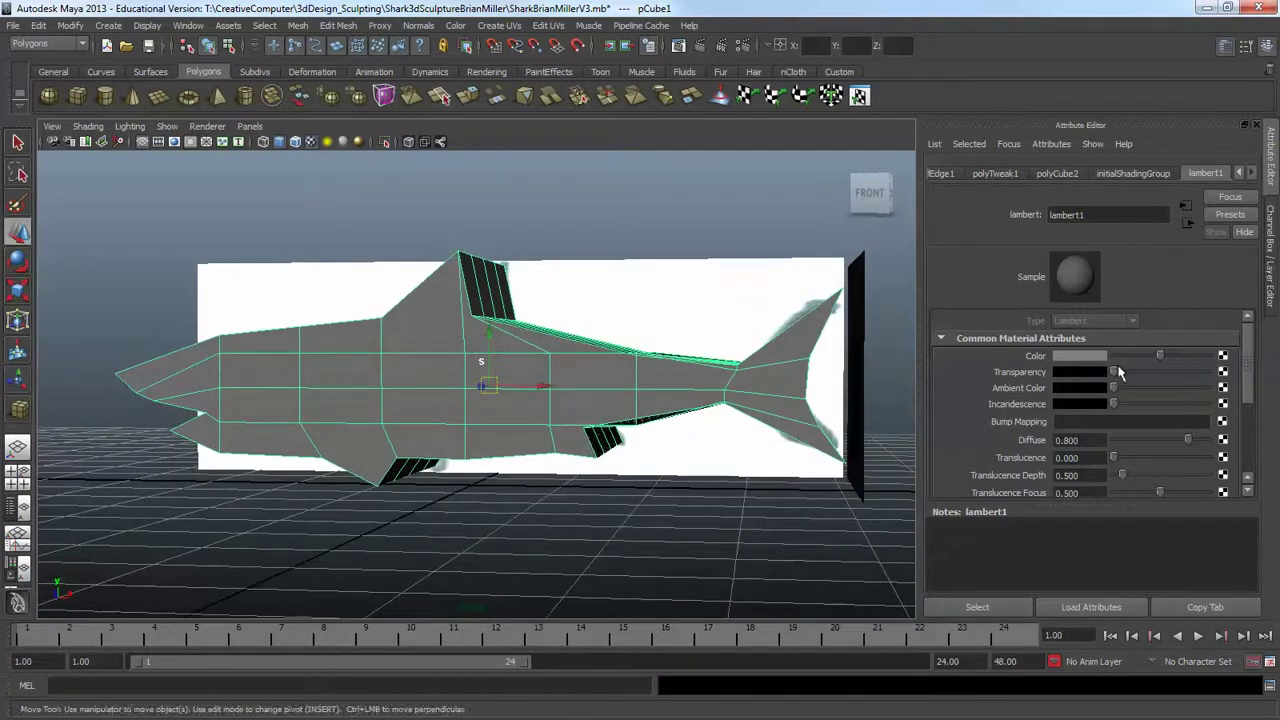
pyautogui.moveTo(1117, 372); pyautogui.dragTo(1180, 376)
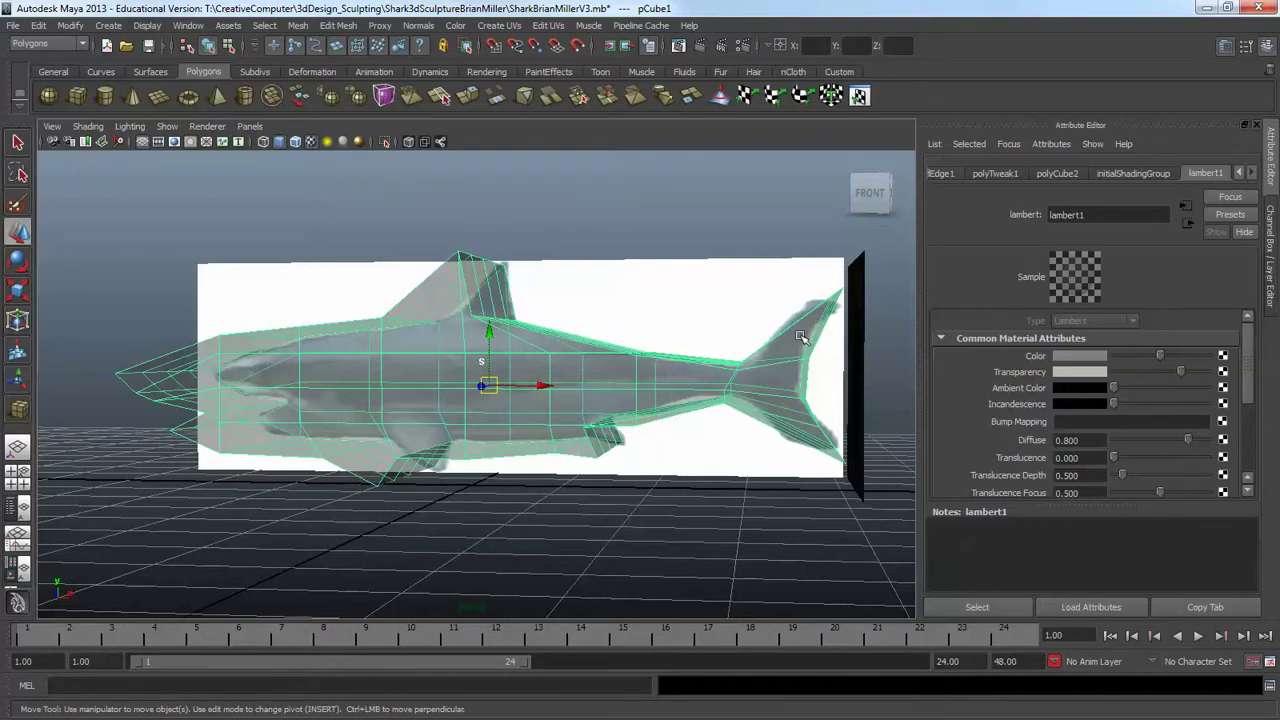
# Try face and vertex selection on the shark mesh, then switch it to edge selection
pyautogui.keyDown('alt'); pyautogui.moveTo(793, 337); pyautogui.dragTo(814, 341, button='right'); pyautogui.keyUp('alt')
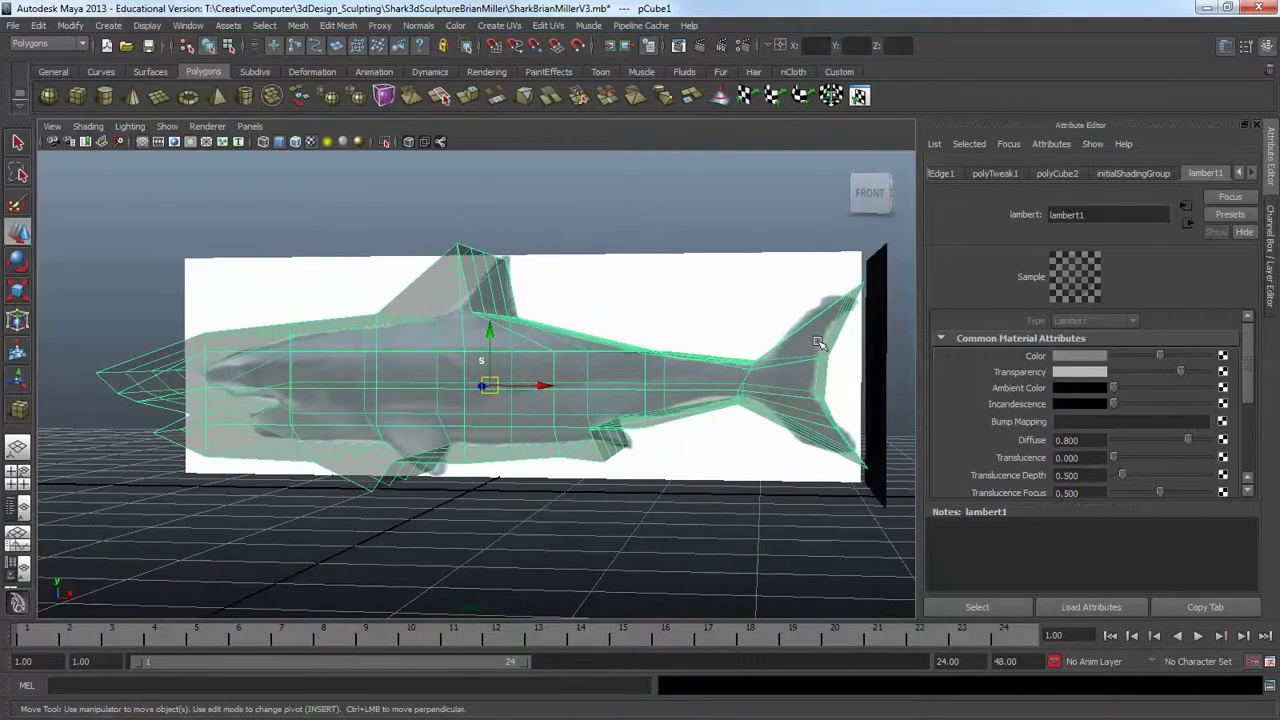
pyautogui.keyDown('alt'); pyautogui.moveTo(818, 343); pyautogui.dragTo(814, 345); pyautogui.keyUp('alt')
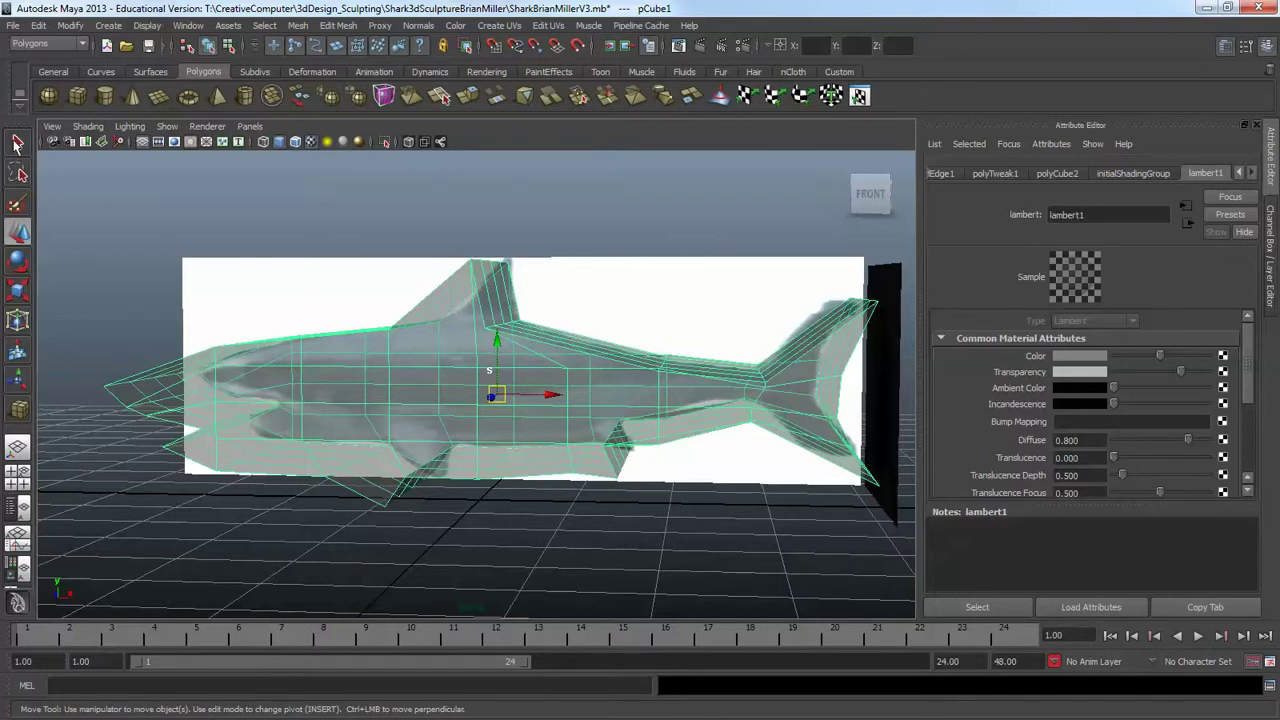
pyautogui.moveTo(410, 368); pyautogui.dragTo(409, 404, button='right')
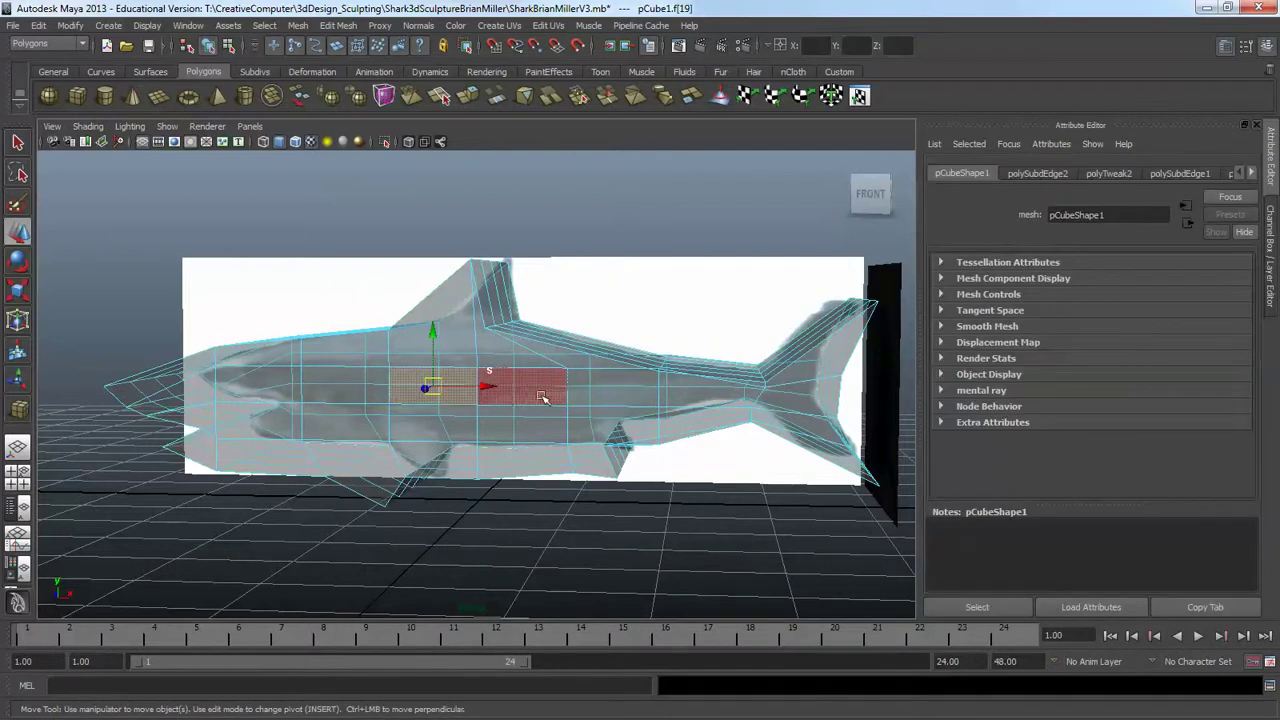
pyautogui.rightClick(512, 387)
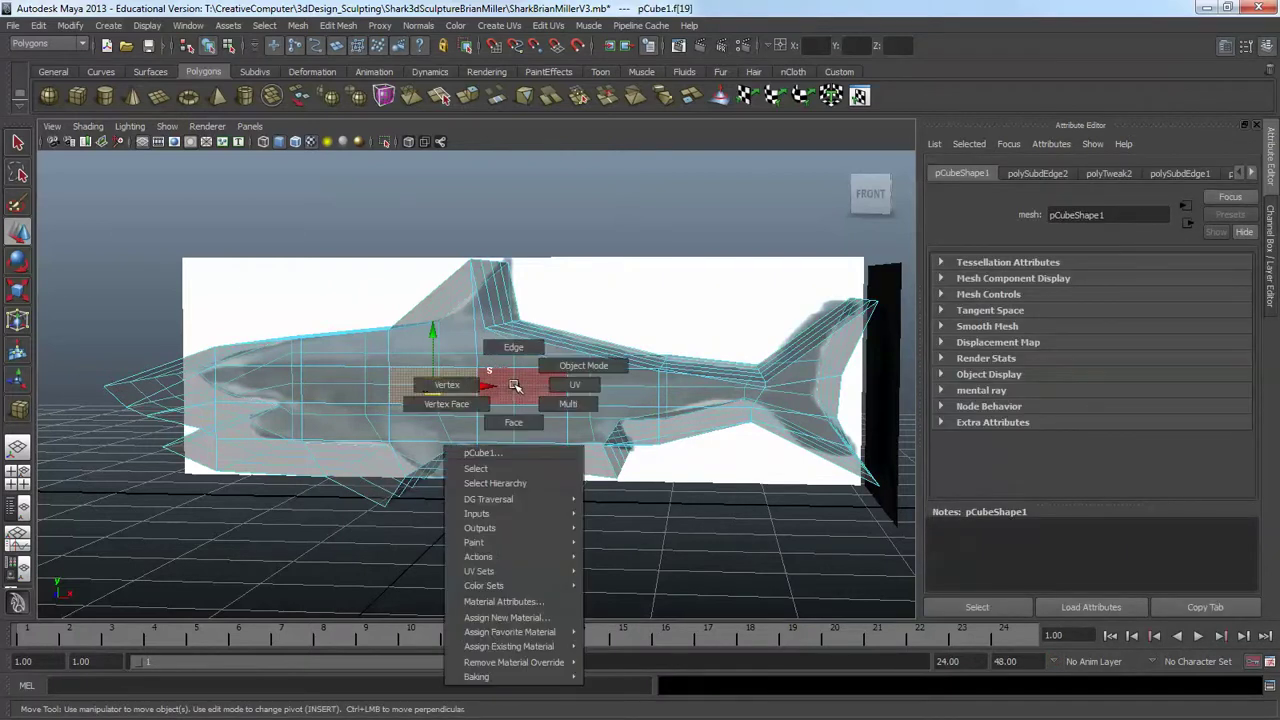
pyautogui.moveTo(512, 387); pyautogui.dragTo(440, 374, button='right')
pyautogui.rightClick(461, 389)
pyautogui.click(495, 409)
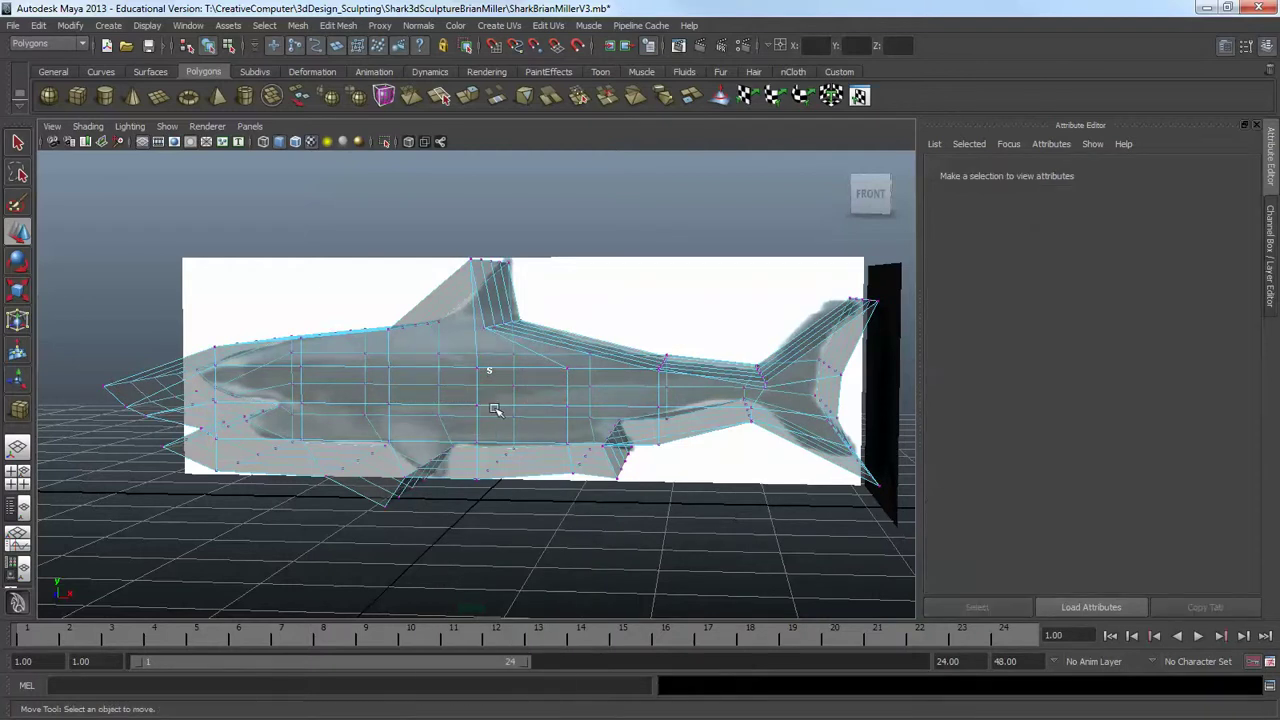
pyautogui.moveTo(494, 408); pyautogui.dragTo(491, 371, button='right')
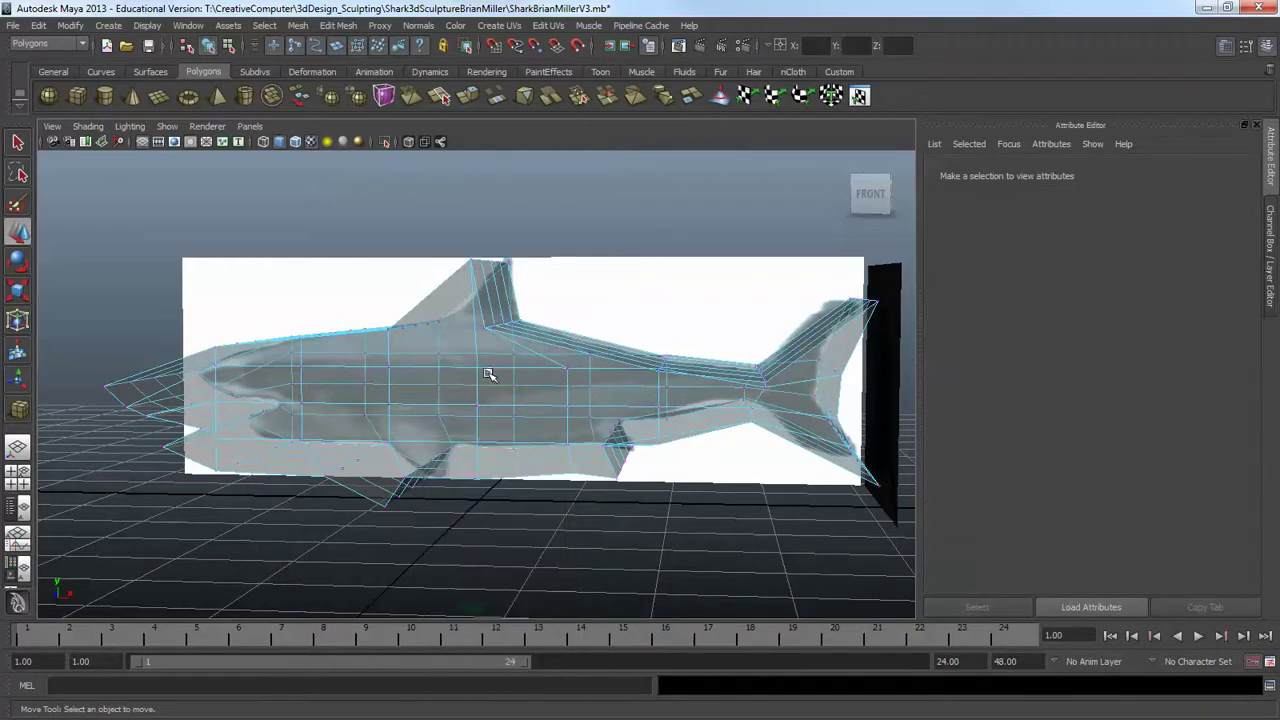
# Select the five parallel edges along the front of the upper tail fin and add divisions to them with 1 division level
pyautogui.click(812, 352)
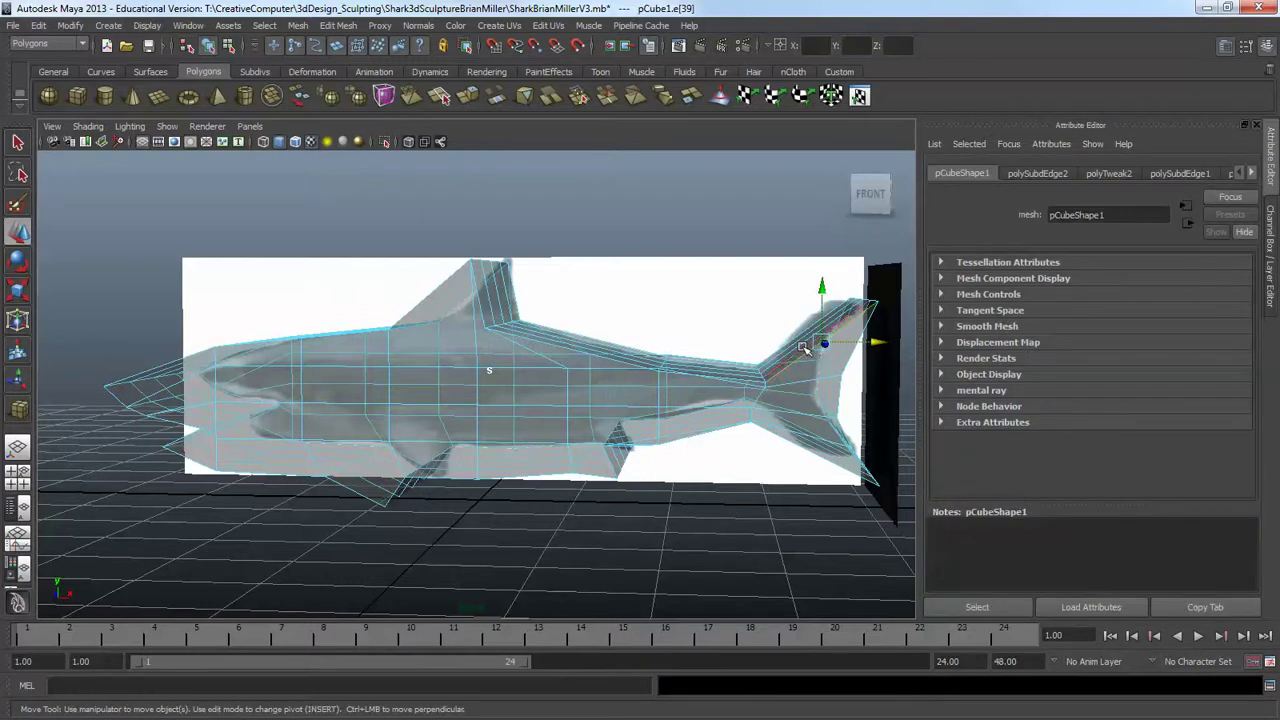
pyautogui.keyDown('shift'); pyautogui.click(803, 348); pyautogui.keyUp('shift')
pyautogui.keyDown('shift'); pyautogui.click(796, 347); pyautogui.keyUp('shift')
pyautogui.keyDown('shift'); pyautogui.click(792, 348); pyautogui.keyUp('shift')
pyautogui.keyDown('shift'); pyautogui.click(786, 346); pyautogui.keyUp('shift')
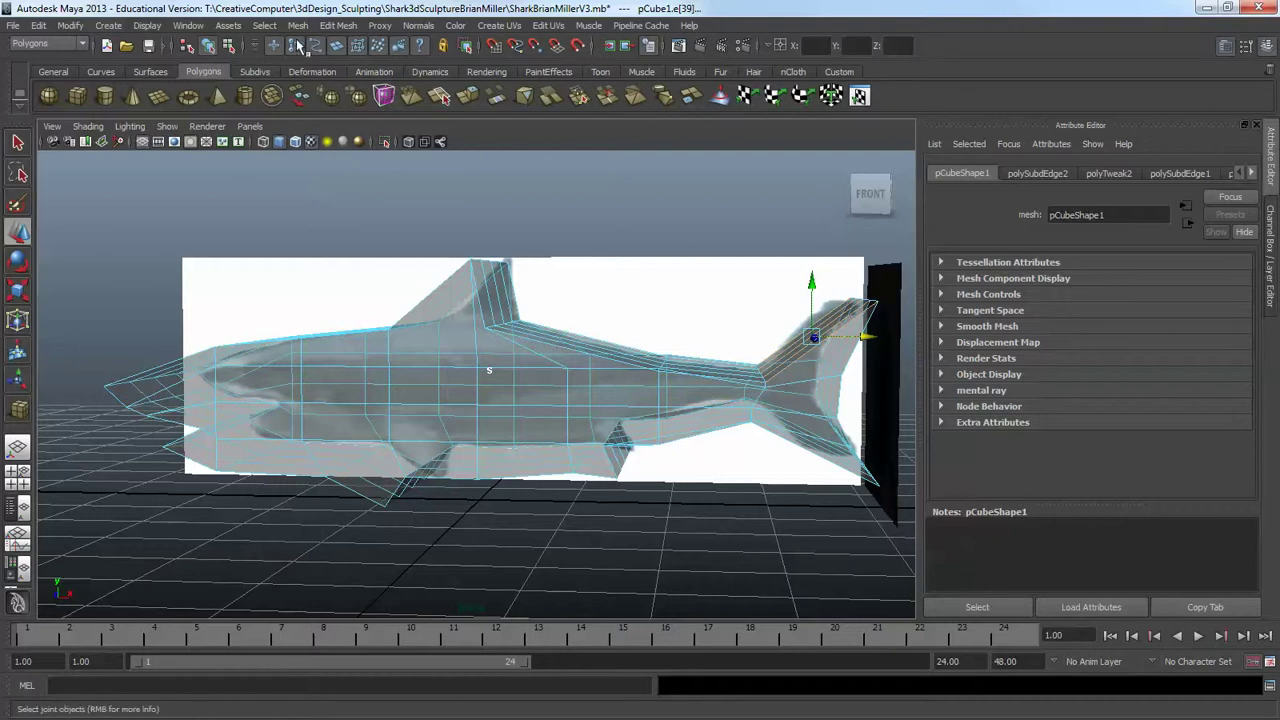
pyautogui.click(337, 26)
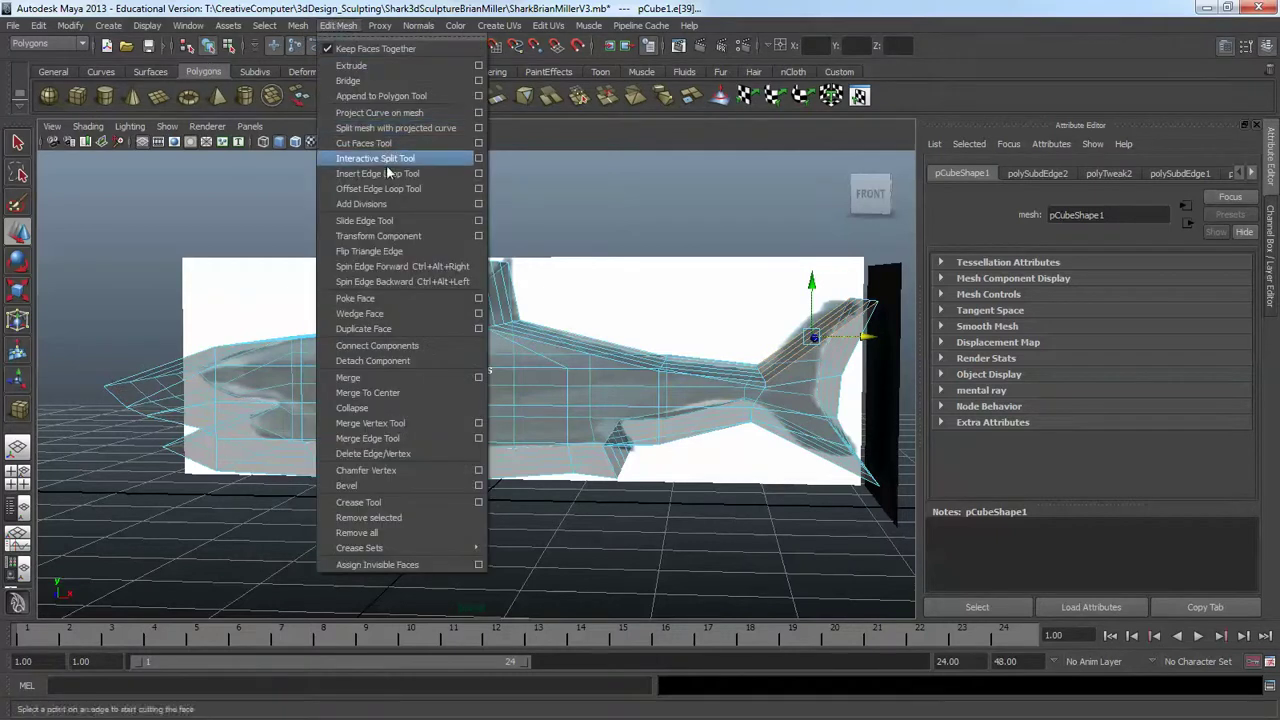
pyautogui.click(478, 204)
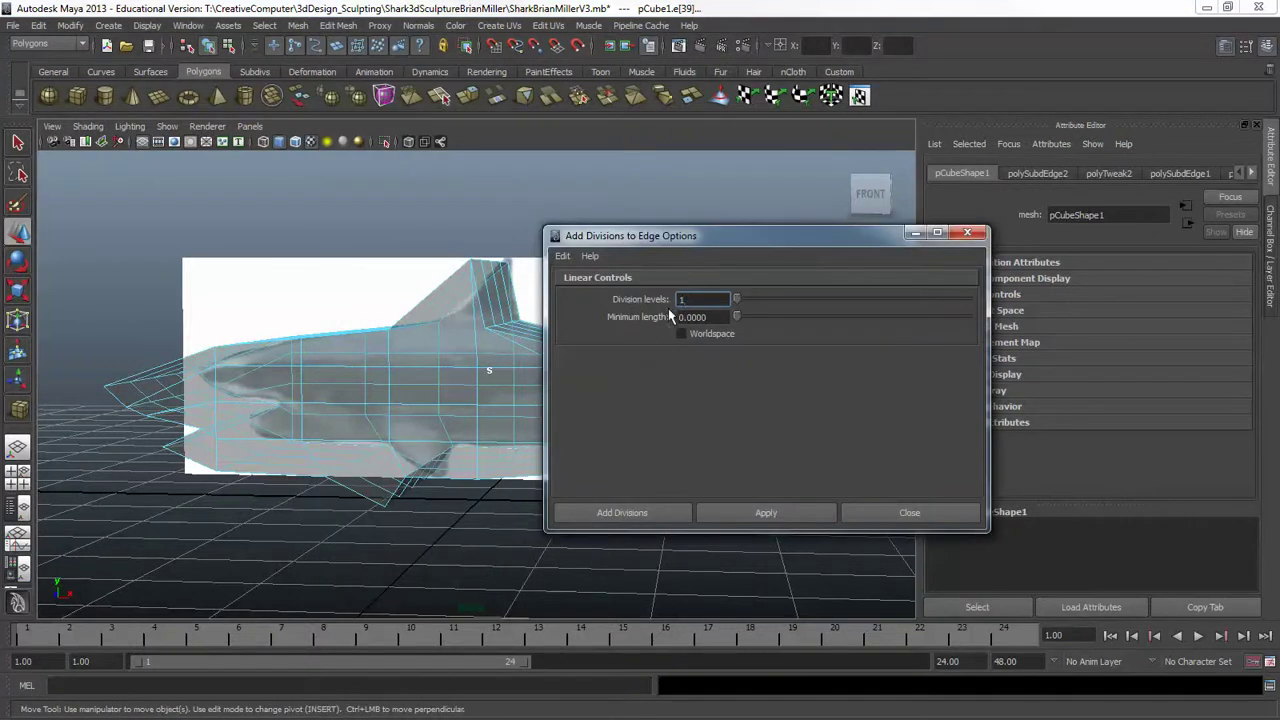
pyautogui.click(646, 514)
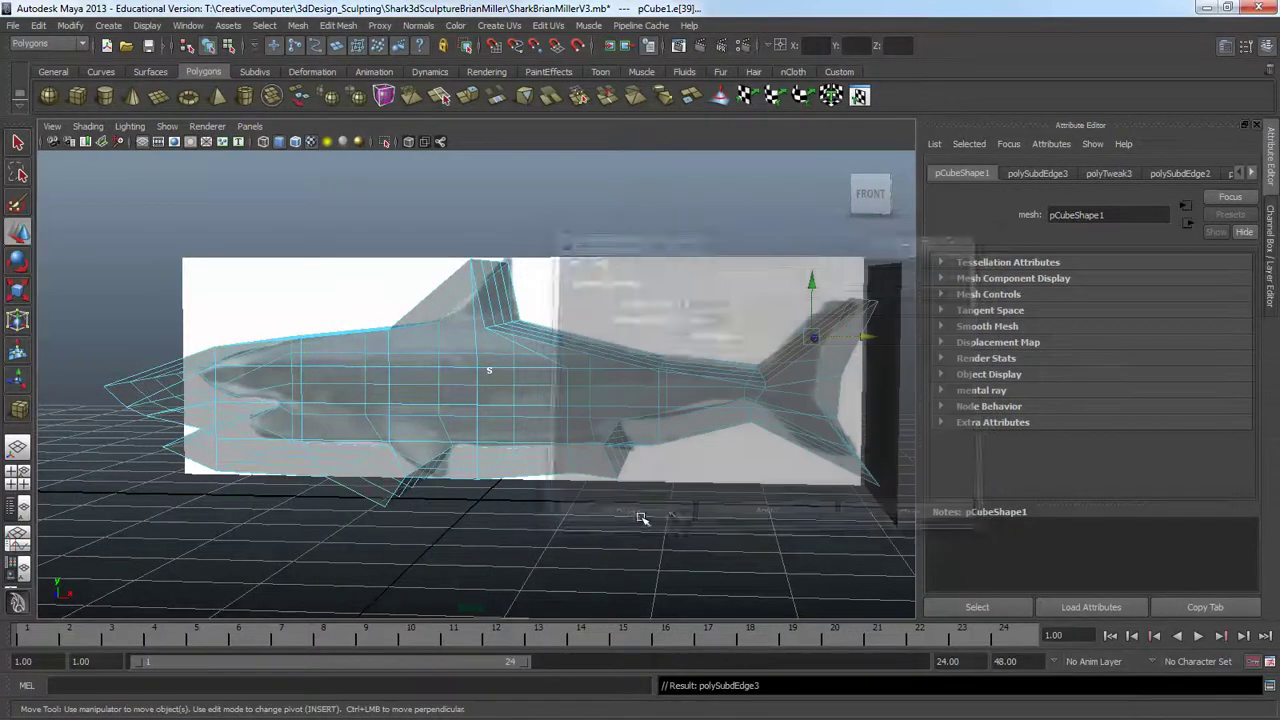
# Select the new midpoint vertices on the upper tail fin's front edges and move them up and back to about X 3.75, Y 2.07
pyautogui.moveTo(558, 385); pyautogui.dragTo(503, 377, button='right')
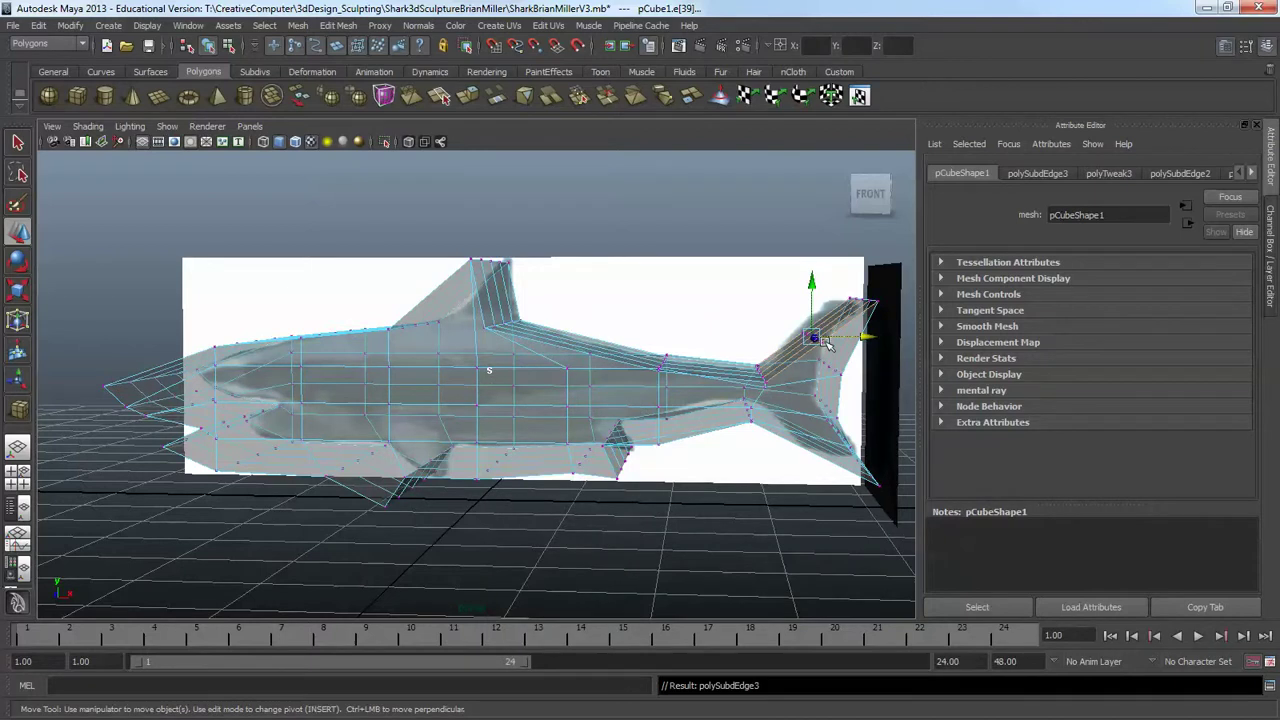
pyautogui.keyDown('alt'); pyautogui.moveTo(842, 388); pyautogui.dragTo(830, 386); pyautogui.keyUp('alt')
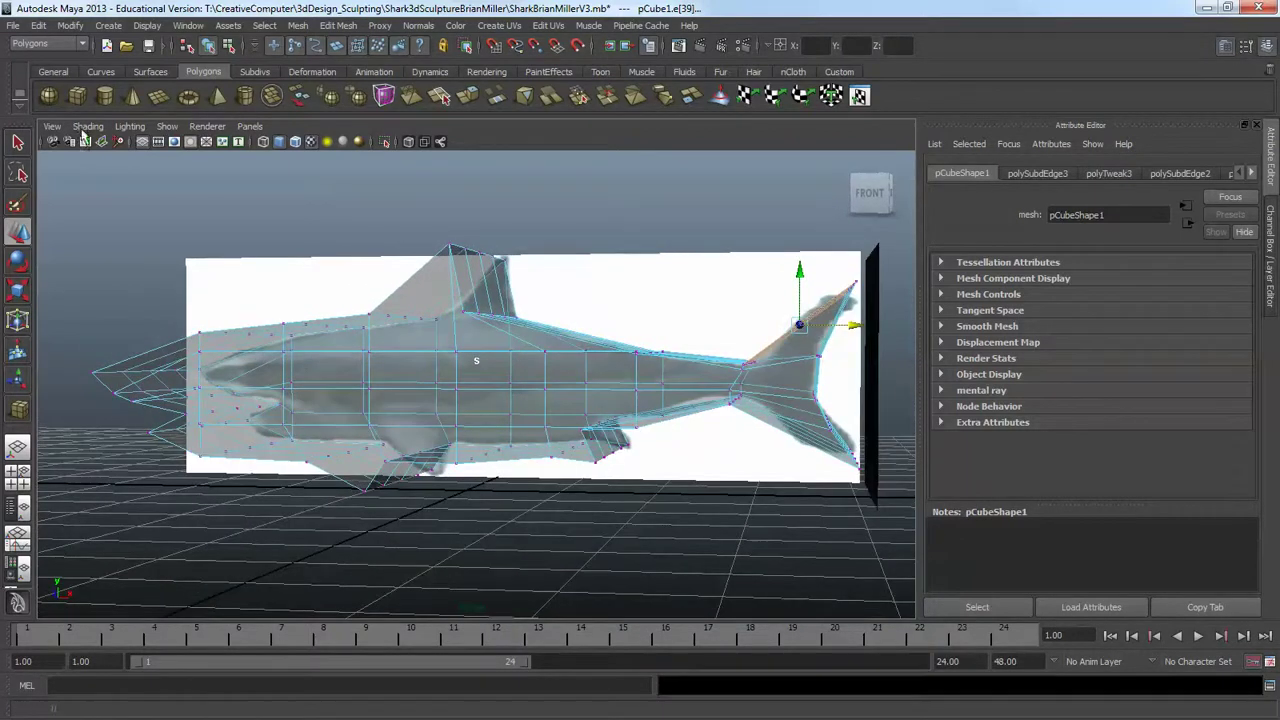
pyautogui.click(18, 178)
pyautogui.moveTo(770, 308)
pyautogui.mouseDown()
pyautogui.moveTo(800, 324)
pyautogui.moveTo(822, 303)
pyautogui.mouseUp()
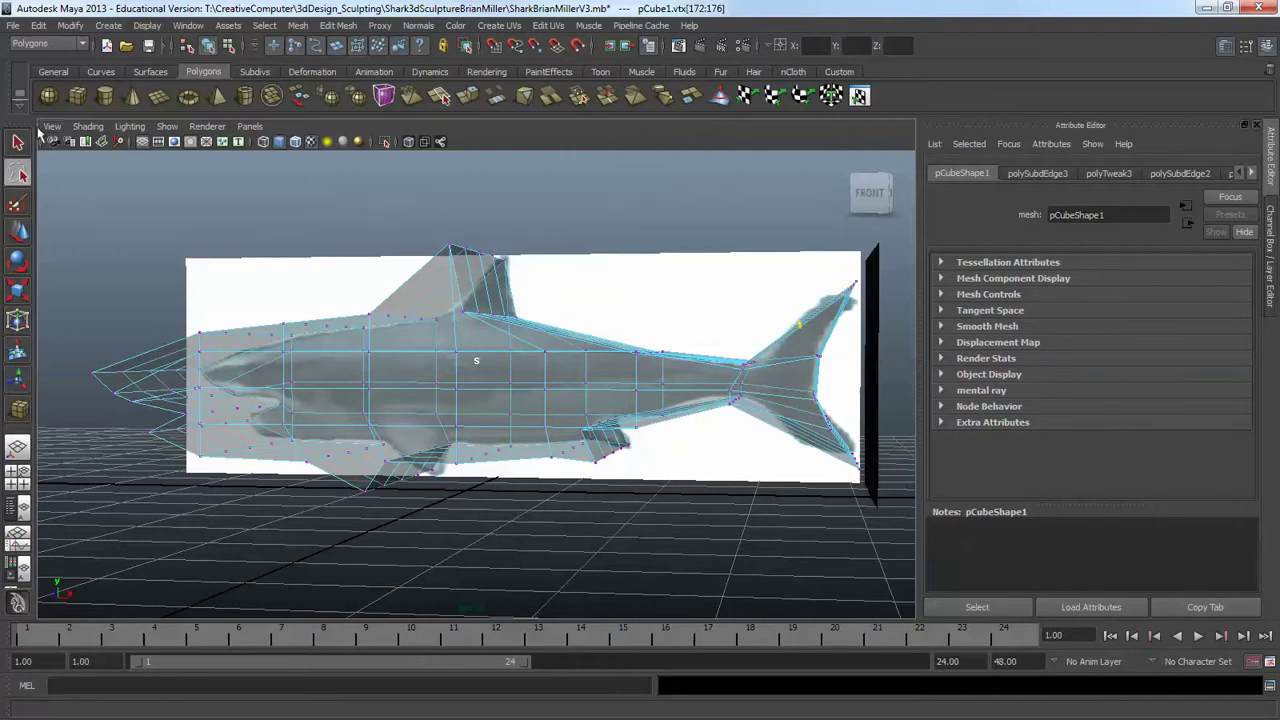
pyautogui.click(18, 231)
pyautogui.moveTo(803, 327); pyautogui.dragTo(836, 292)
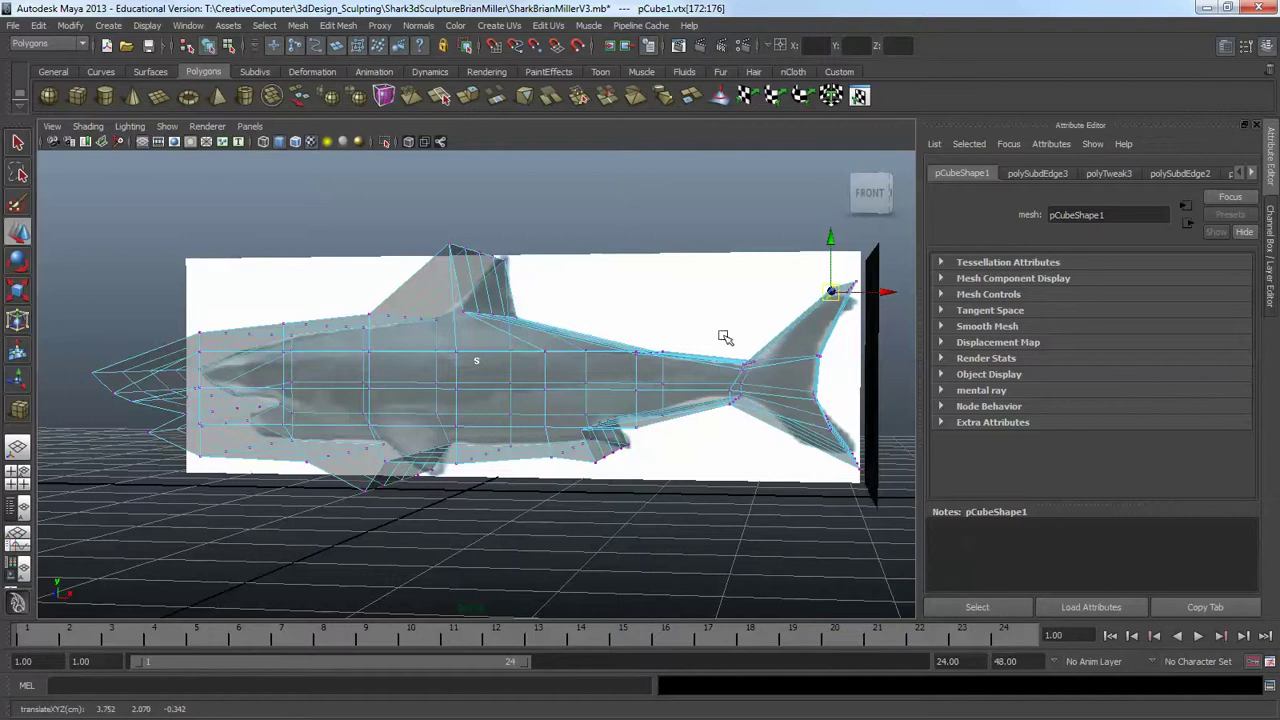
# View the shark end-on, select the outermost top edge of the dorsal fin, and move it down and slightly inwards
pyautogui.keyDown('alt'); pyautogui.moveTo(581, 424); pyautogui.dragTo(724, 425); pyautogui.keyUp('alt')
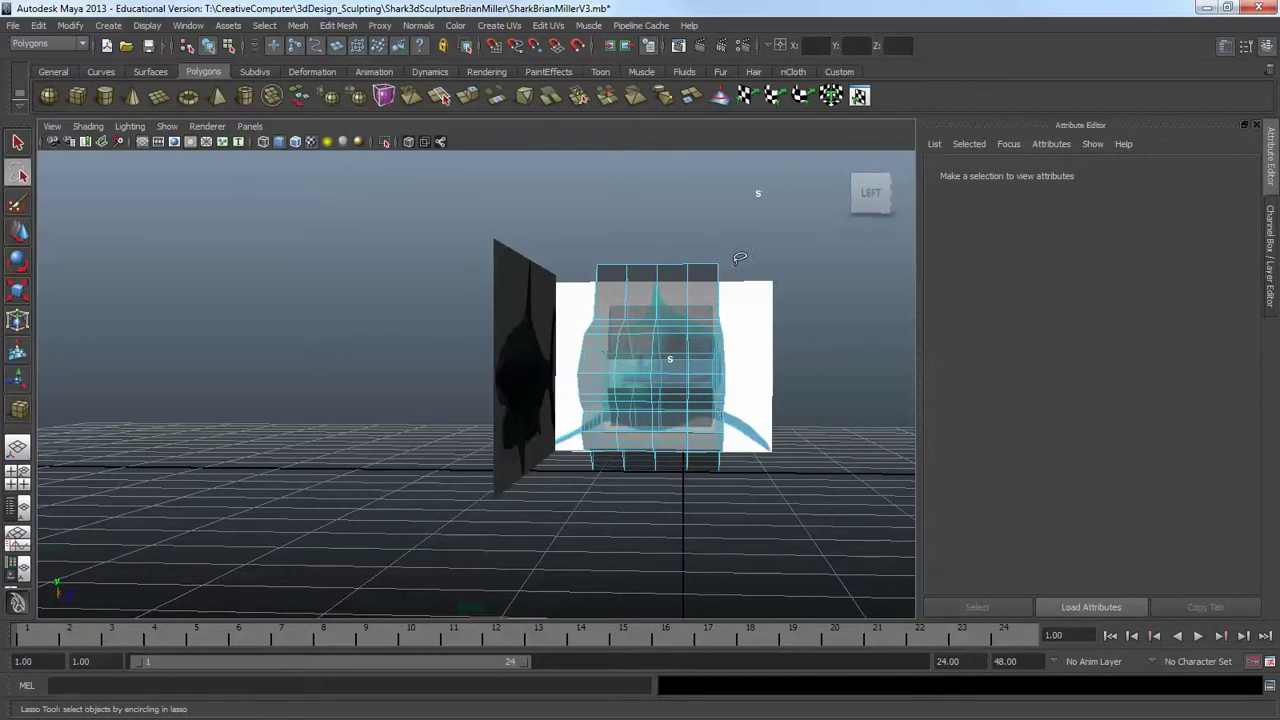
pyautogui.moveTo(727, 284); pyautogui.dragTo(757, 247)
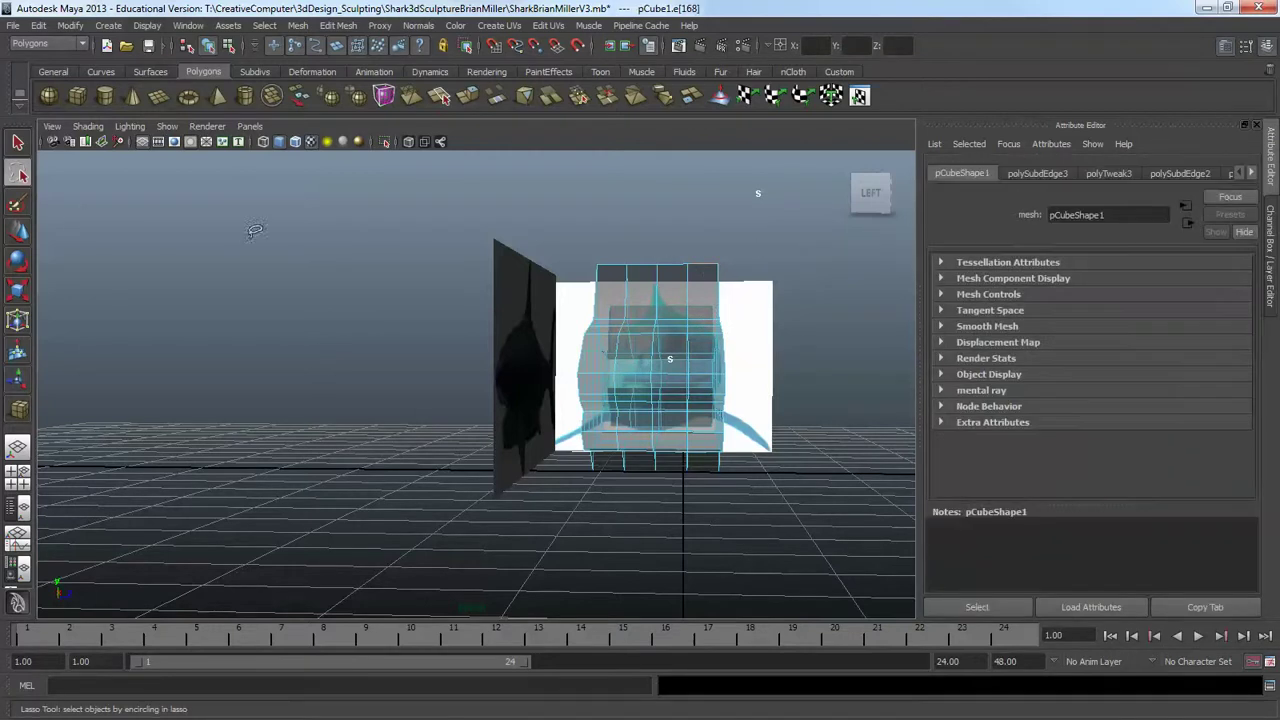
pyautogui.click(28, 232)
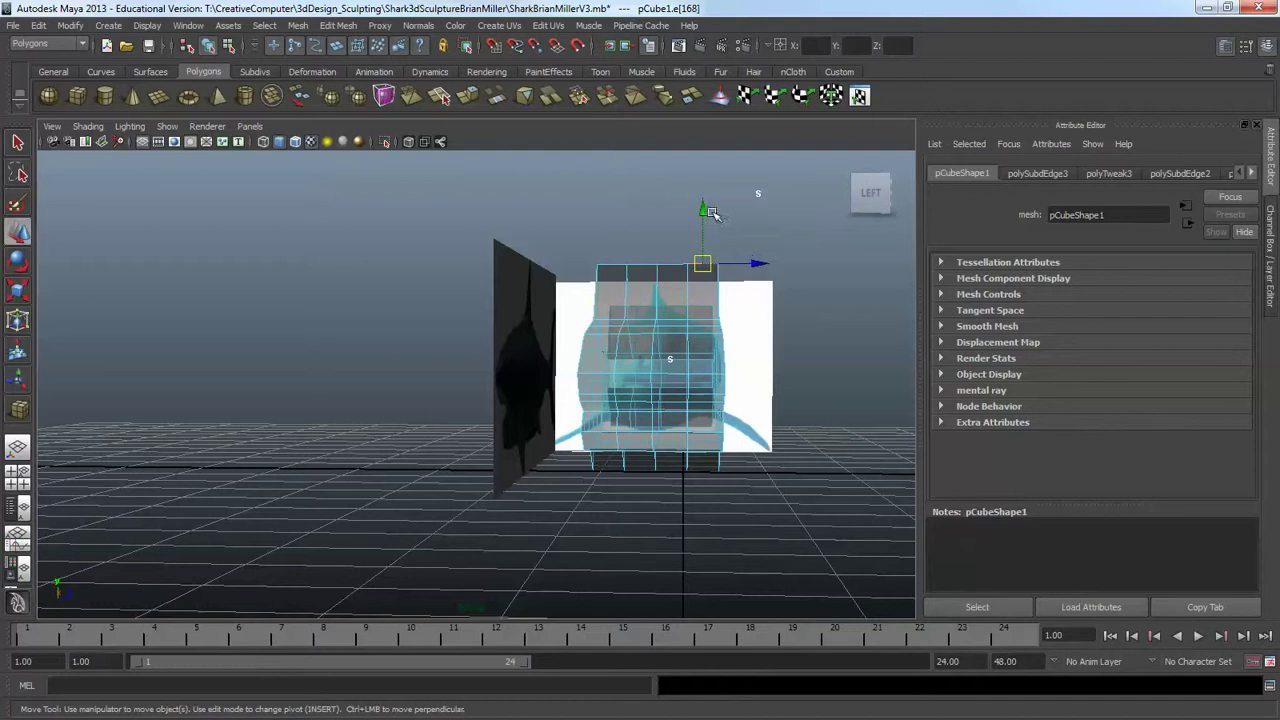
pyautogui.moveTo(703, 220); pyautogui.dragTo(703, 266)
pyautogui.moveTo(763, 316); pyautogui.dragTo(755, 317)
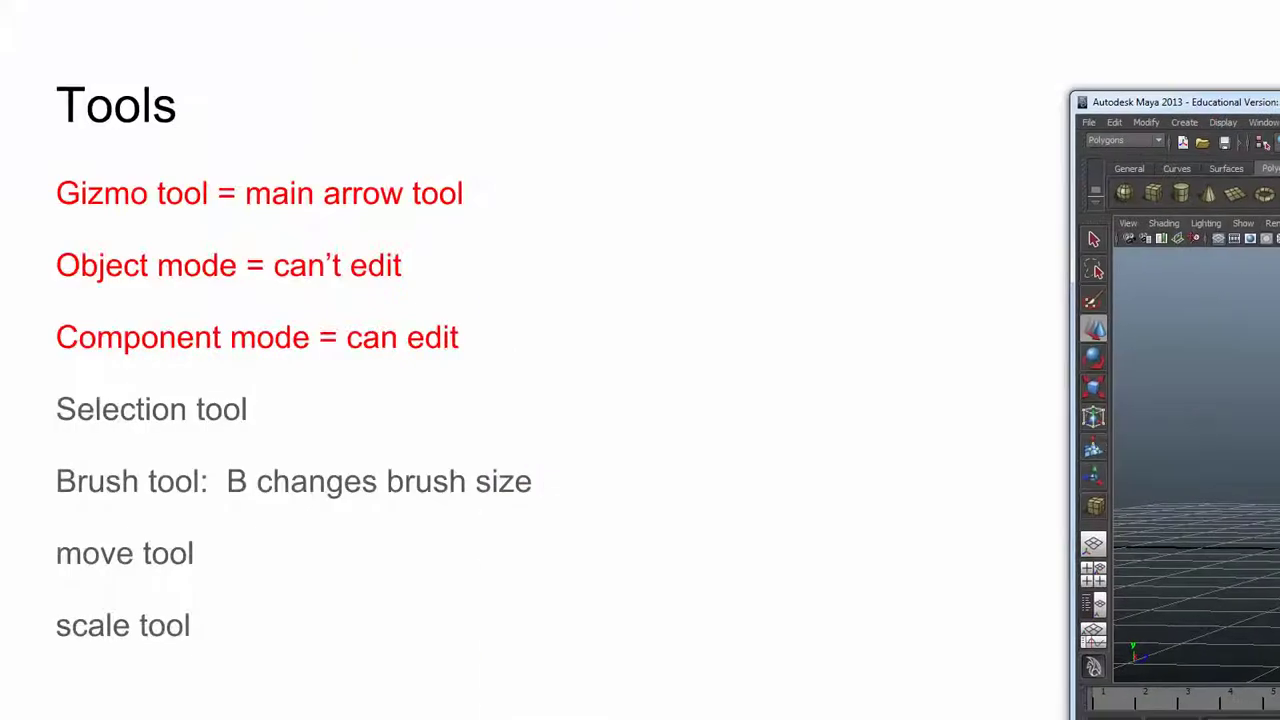
pyautogui.click(847, 504)
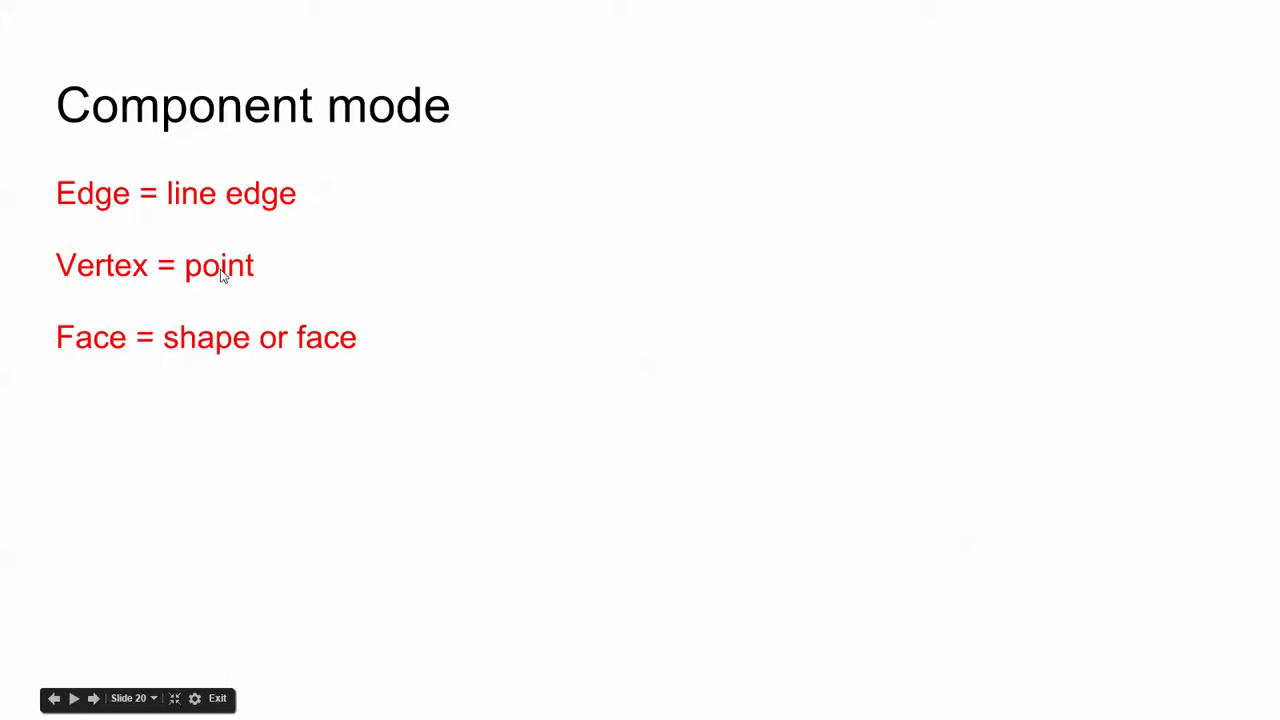
pyautogui.click(333, 381)
pyautogui.press('Left')
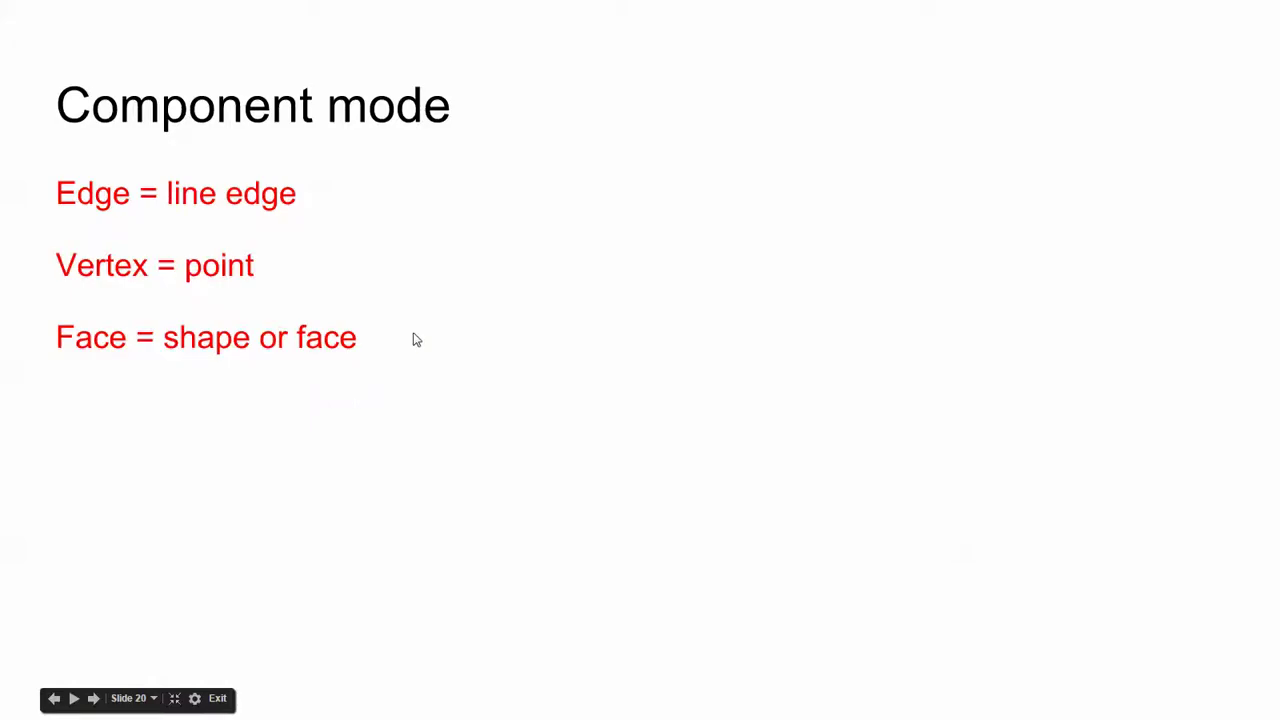